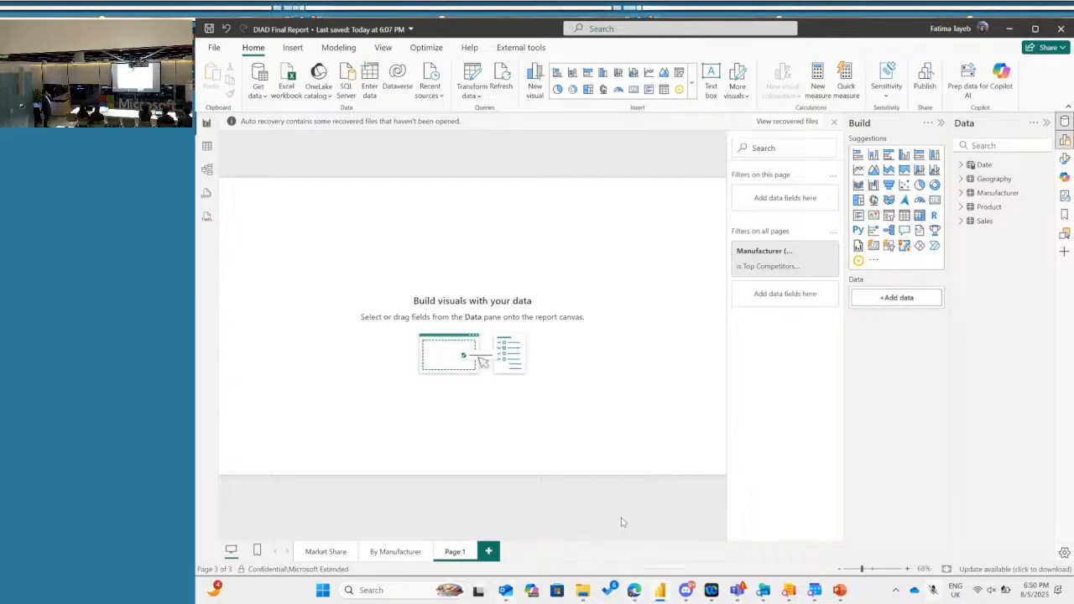
Step: Switch to Microsoft Edge and review the workshop modules of the Dashboard in a Day learning path
{"action": "mouse_move", "coordinate": [631, 594]}
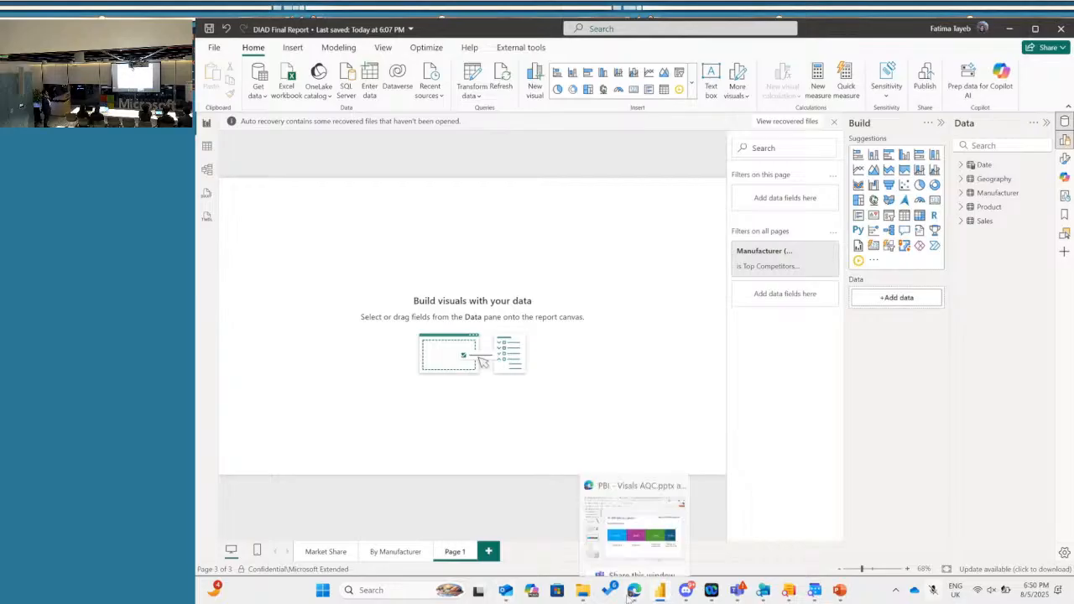
{"action": "left_click", "coordinate": [637, 531]}
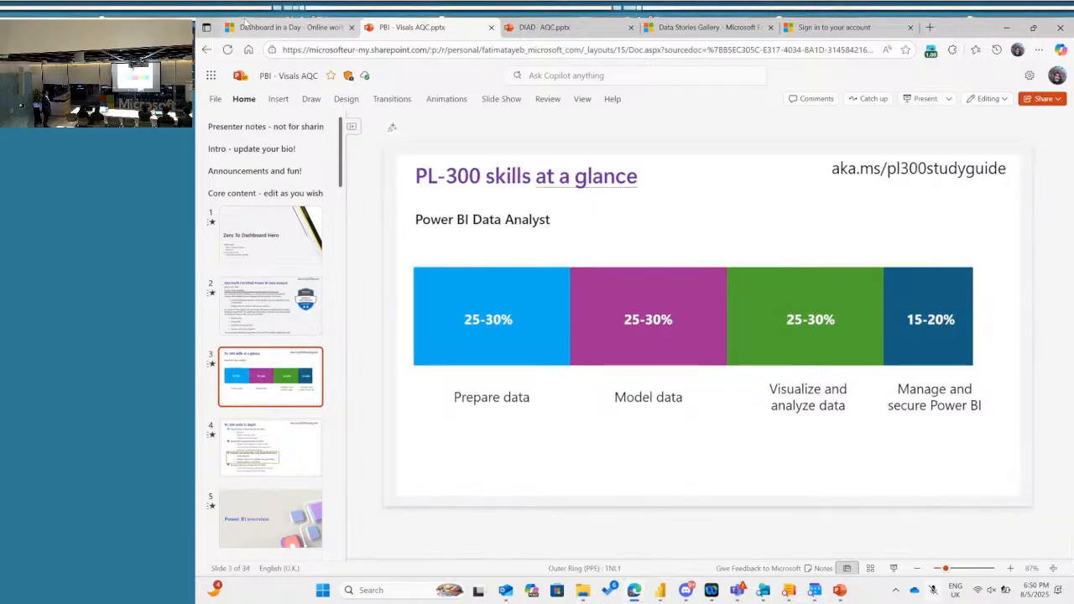
{"action": "key", "text": "ctrl+shift+Tab"}
{"action": "scroll", "coordinate": [522, 245], "scroll_direction": "down", "scroll_amount": 4}
{"action": "scroll", "coordinate": [523, 245], "scroll_direction": "up", "scroll_amount": 3}
{"action": "scroll", "coordinate": [524, 245], "scroll_direction": "up", "scroll_amount": 1}
{"action": "scroll", "coordinate": [524, 245], "scroll_direction": "down", "scroll_amount": 2}
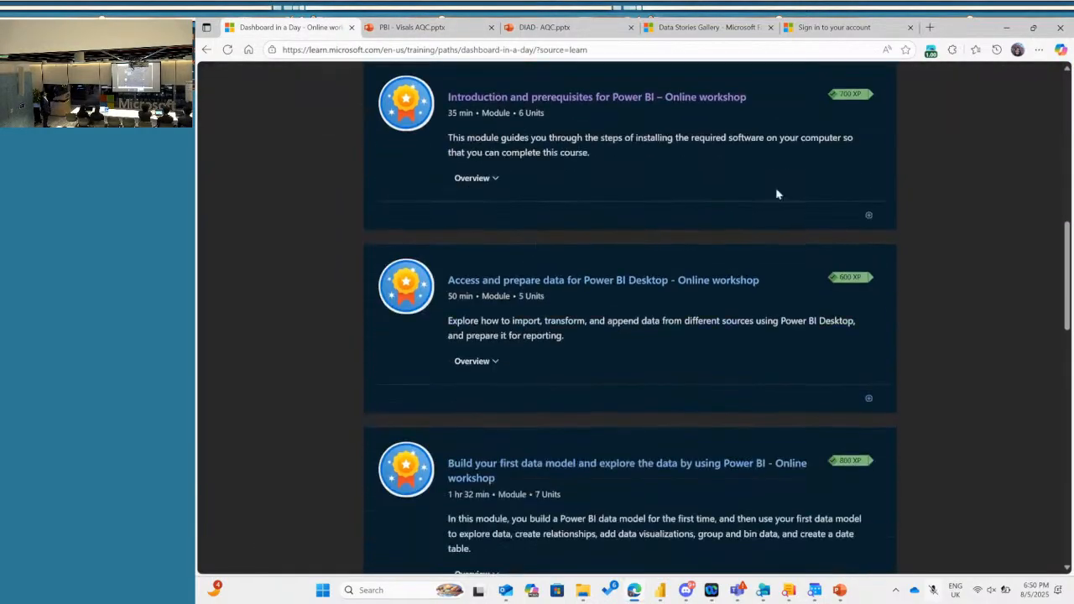
{"action": "scroll", "coordinate": [679, 342], "scroll_direction": "down", "scroll_amount": 2}
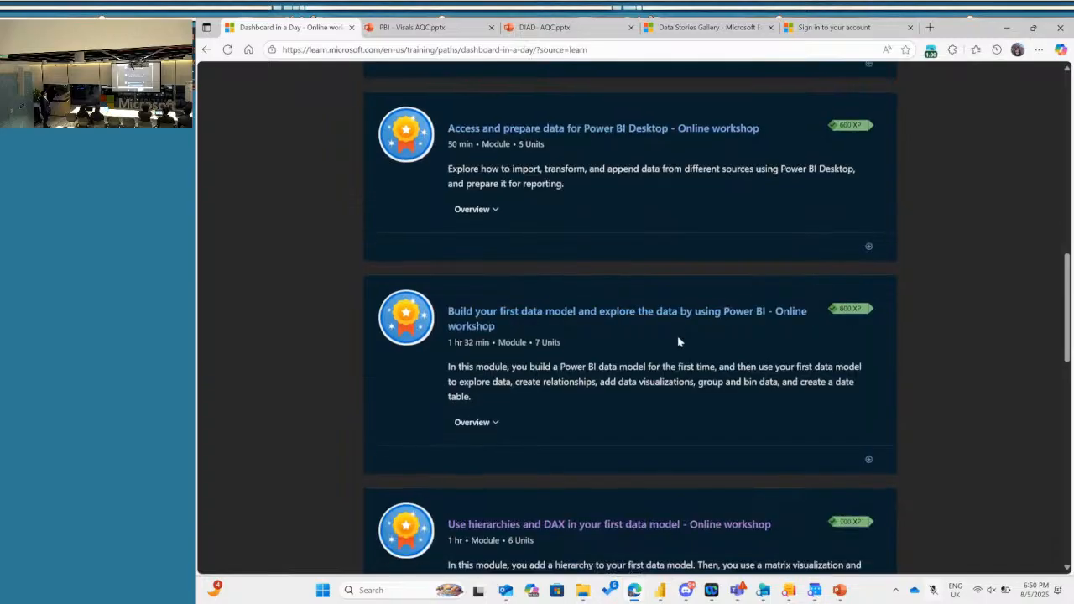
{"action": "scroll", "coordinate": [661, 350], "scroll_direction": "down", "scroll_amount": 2}
{"action": "scroll", "coordinate": [661, 350], "scroll_direction": "down", "scroll_amount": 1}
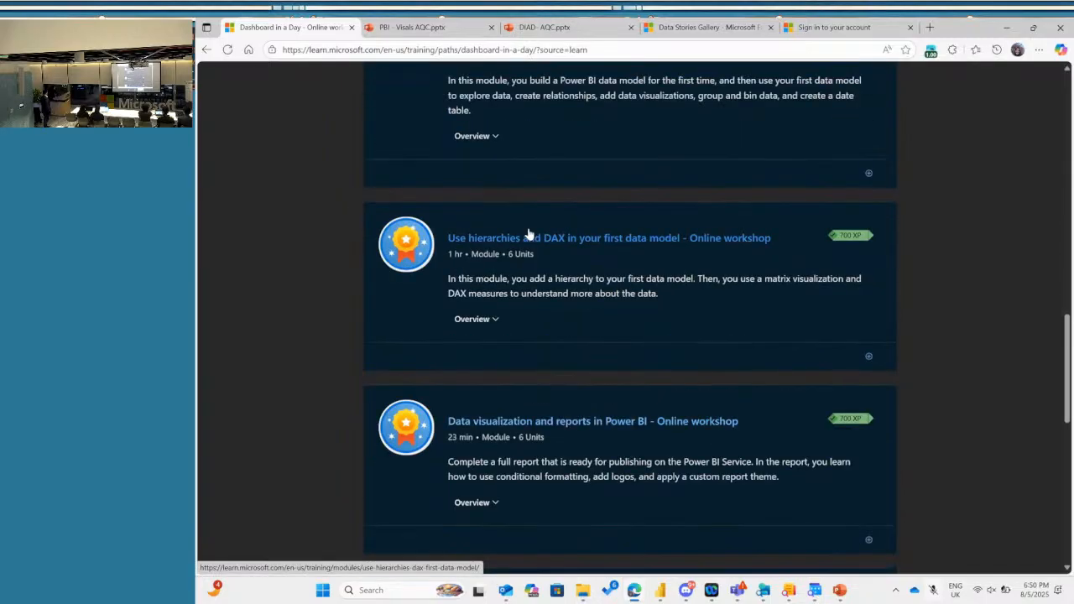
{"action": "scroll", "coordinate": [598, 283], "scroll_direction": "down", "scroll_amount": 2}
{"action": "scroll", "coordinate": [599, 283], "scroll_direction": "down", "scroll_amount": 1}
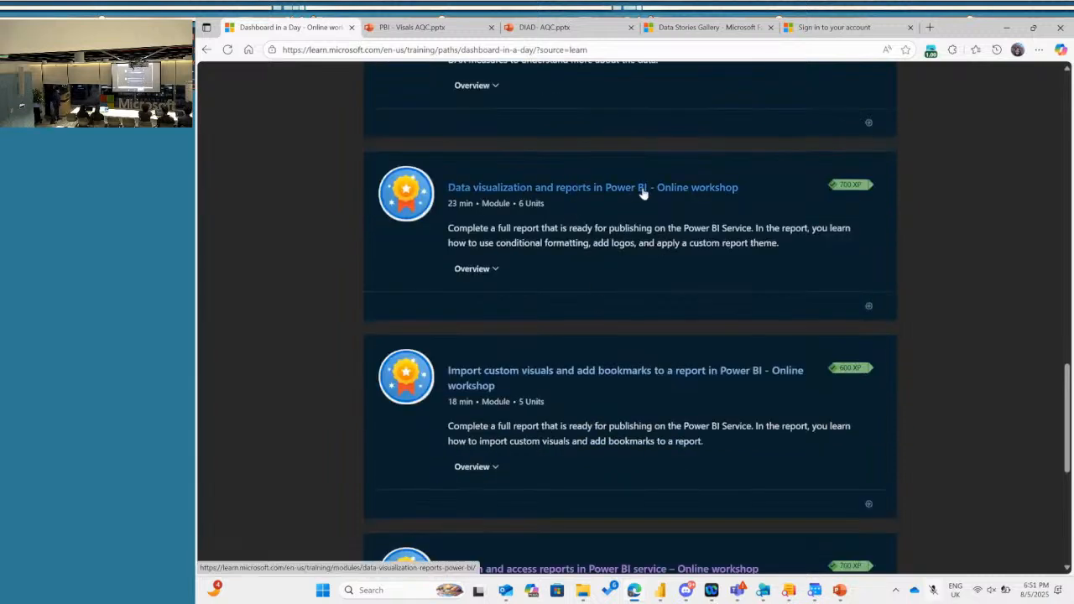
{"action": "scroll", "coordinate": [643, 193], "scroll_direction": "up", "scroll_amount": 1}
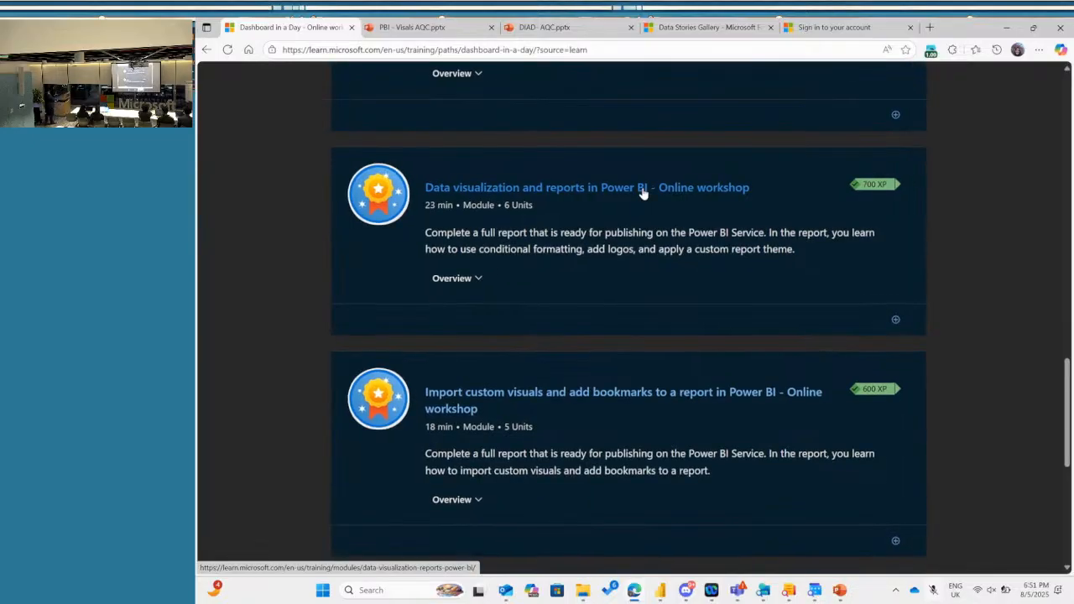
{"action": "scroll", "coordinate": [643, 193], "scroll_direction": "down", "scroll_amount": 2}
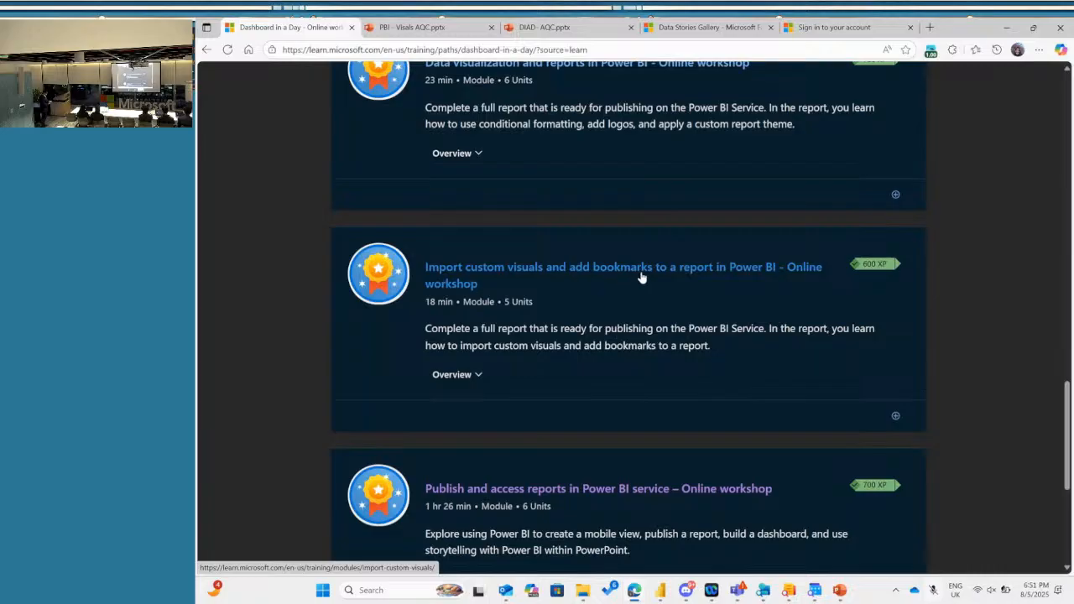
{"action": "scroll", "coordinate": [667, 264], "scroll_direction": "down", "scroll_amount": 1}
{"action": "scroll", "coordinate": [666, 260], "scroll_direction": "down", "scroll_amount": 5}
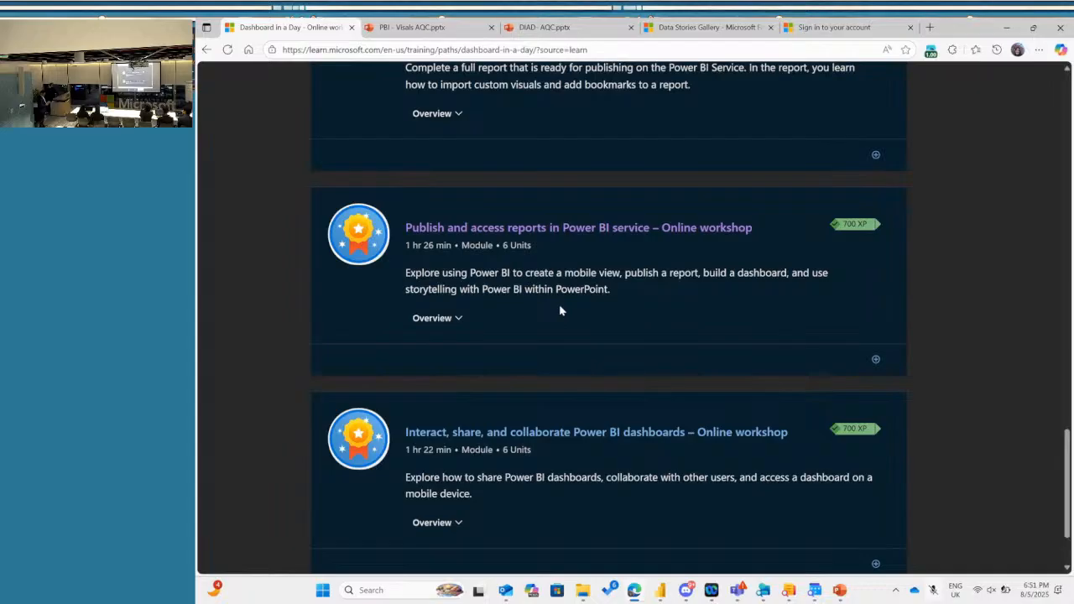
{"action": "scroll", "coordinate": [561, 311], "scroll_direction": "down", "scroll_amount": 1}
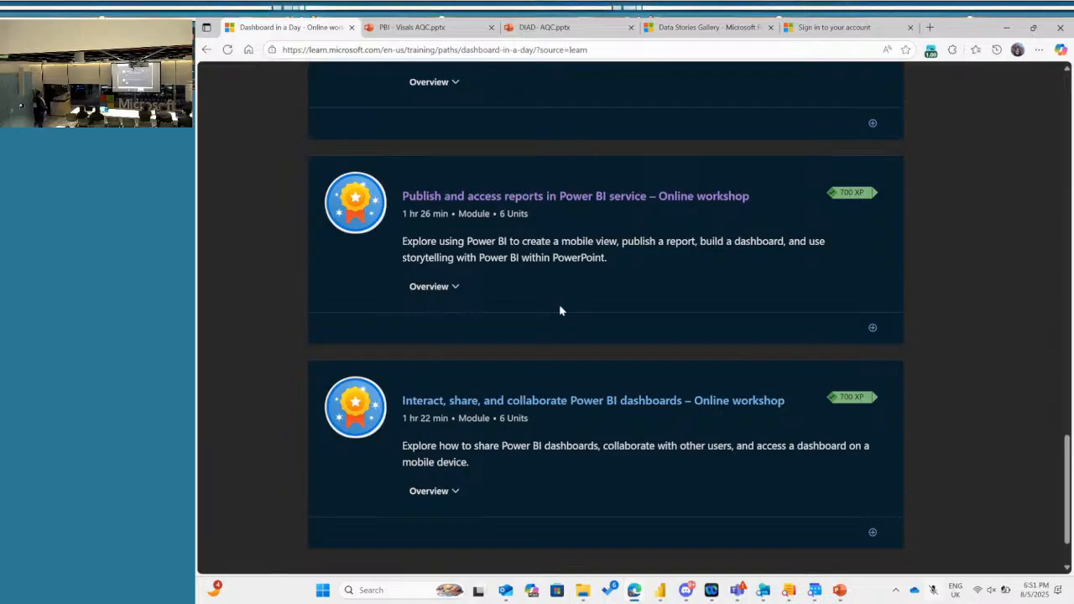
{"action": "scroll", "coordinate": [560, 311], "scroll_direction": "up", "scroll_amount": 9}
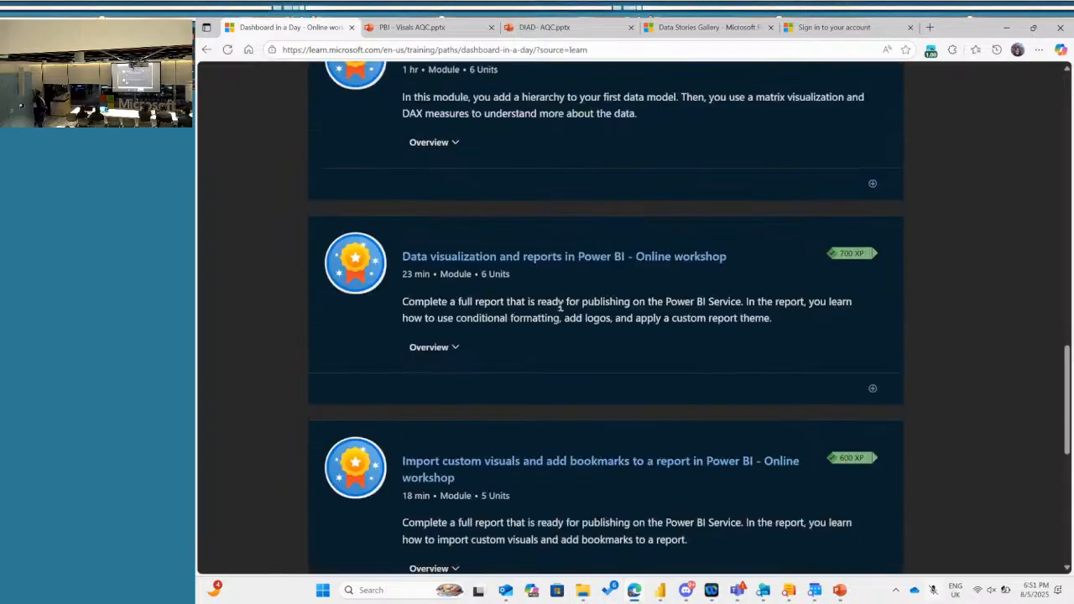
{"action": "scroll", "coordinate": [511, 277], "scroll_direction": "up", "scroll_amount": 2}
{"action": "scroll", "coordinate": [478, 352], "scroll_direction": "down", "scroll_amount": 6}
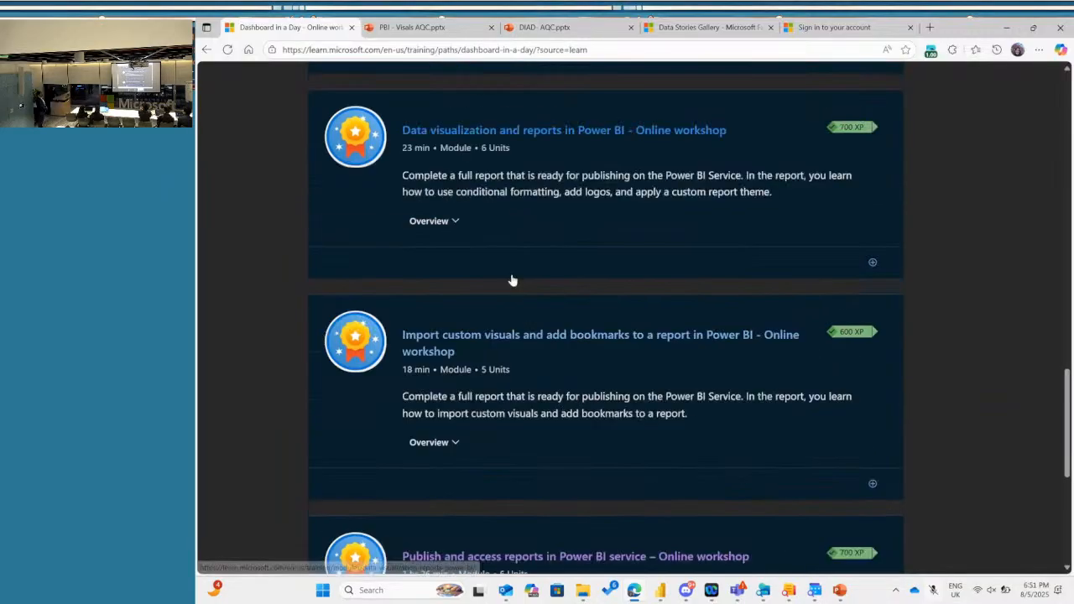
{"action": "scroll", "coordinate": [467, 411], "scroll_direction": "up", "scroll_amount": 1}
{"action": "scroll", "coordinate": [467, 410], "scroll_direction": "up", "scroll_amount": 2}
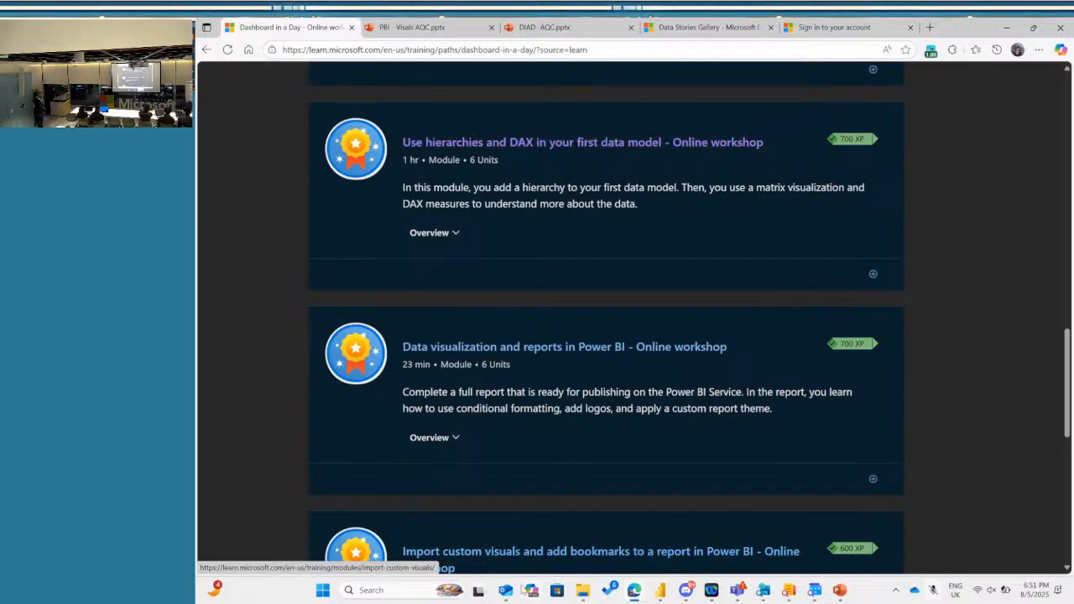
Step: Switch to File Explorer to view the report files in the DIAD Reports folder, and return to the learning path
{"action": "mouse_move", "coordinate": [582, 590]}
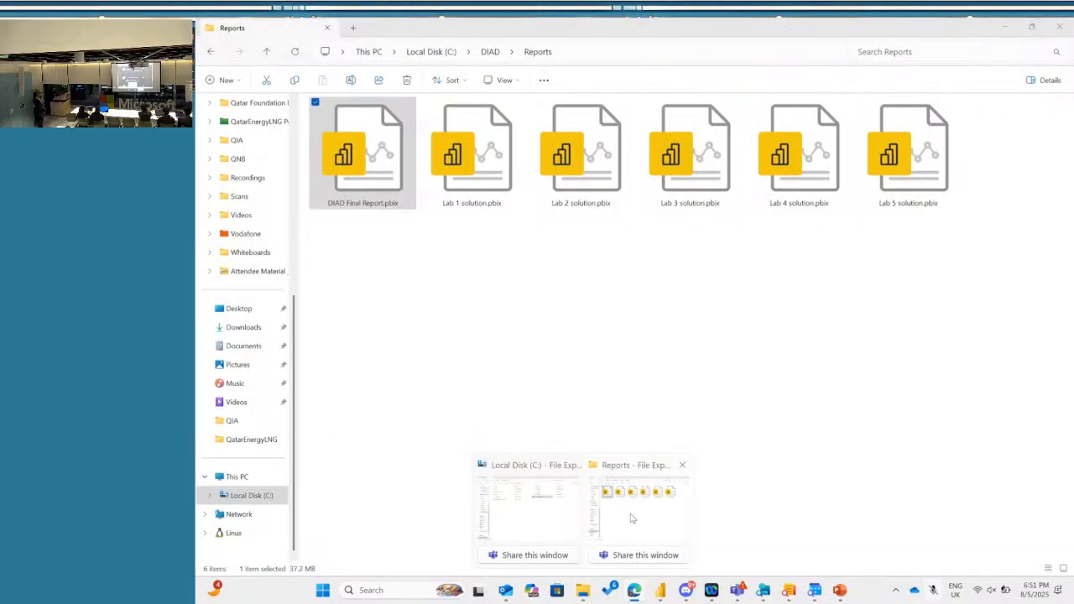
{"action": "left_click", "coordinate": [632, 518]}
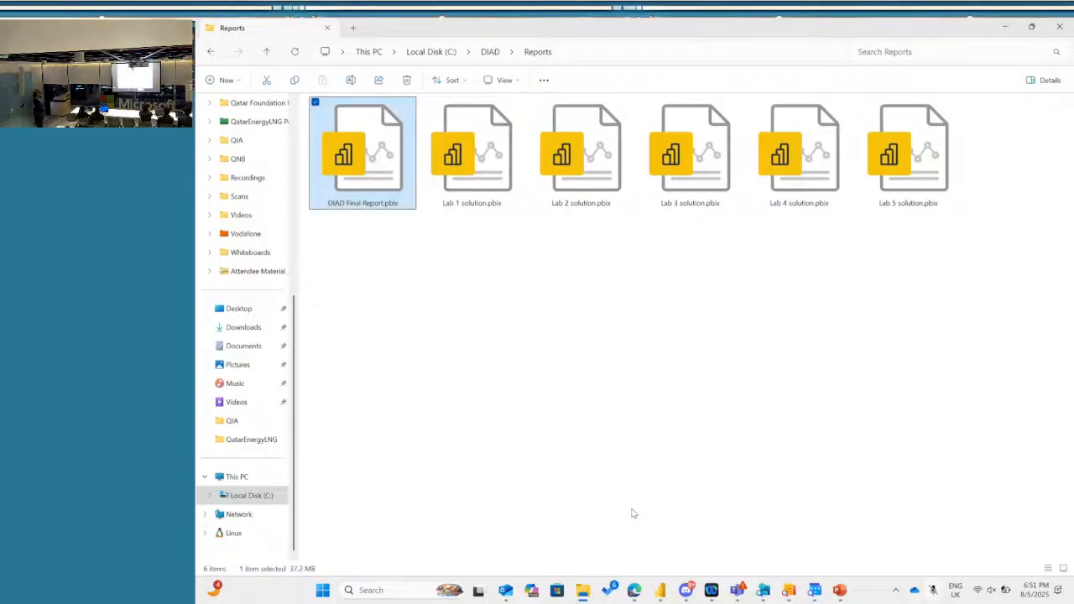
{"action": "left_click", "coordinate": [715, 328]}
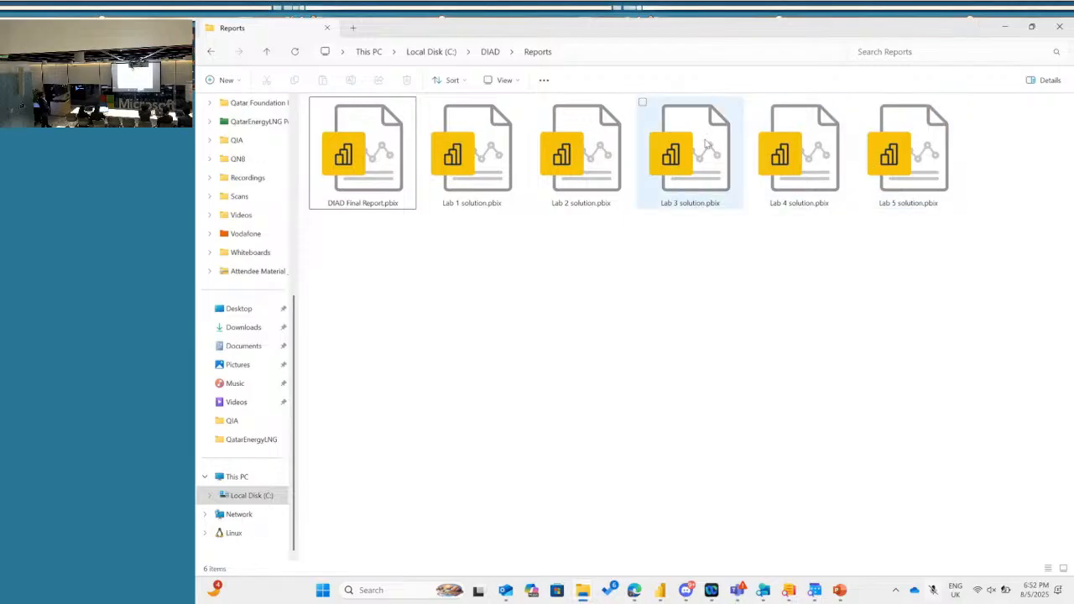
{"action": "left_click", "coordinate": [1005, 28]}
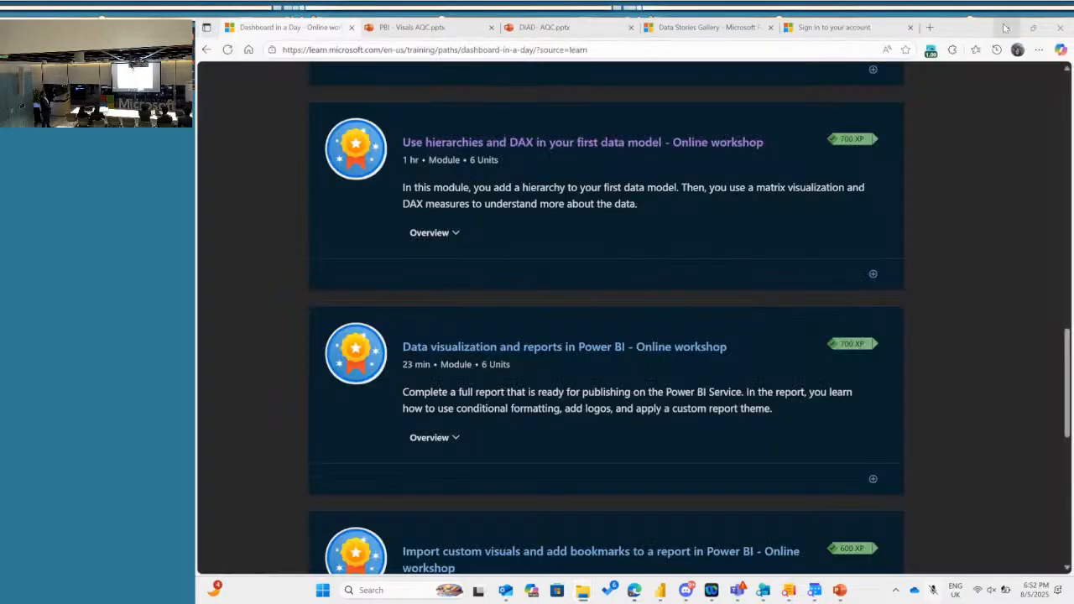
{"action": "scroll", "coordinate": [634, 260], "scroll_direction": "down", "scroll_amount": 3}
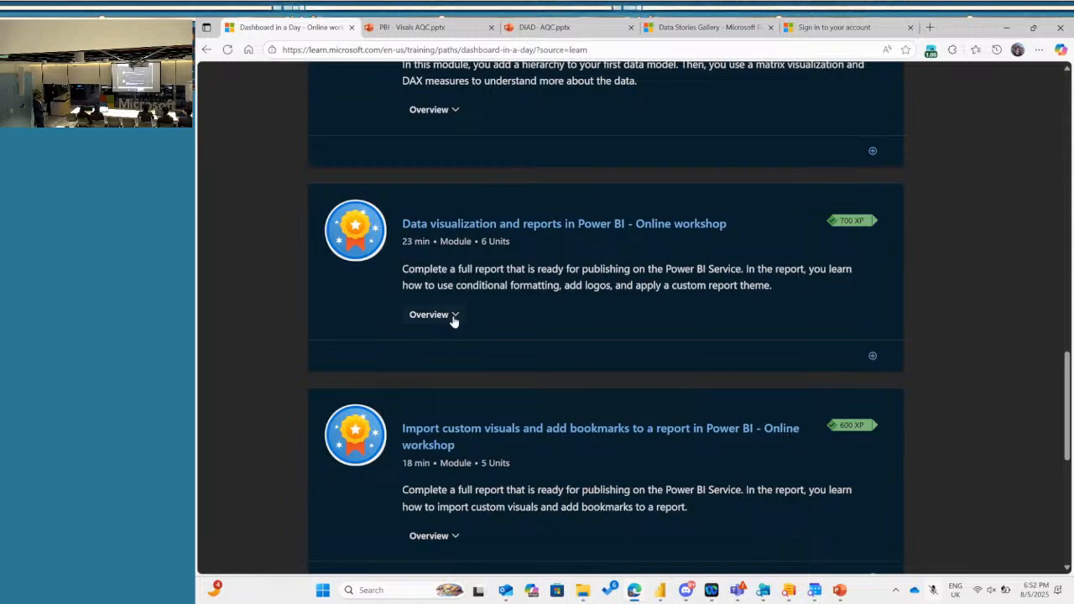
Step: Switch to the DIAD Final Report in Power BI Desktop and open its Market Share page
{"action": "mouse_move", "coordinate": [659, 592]}
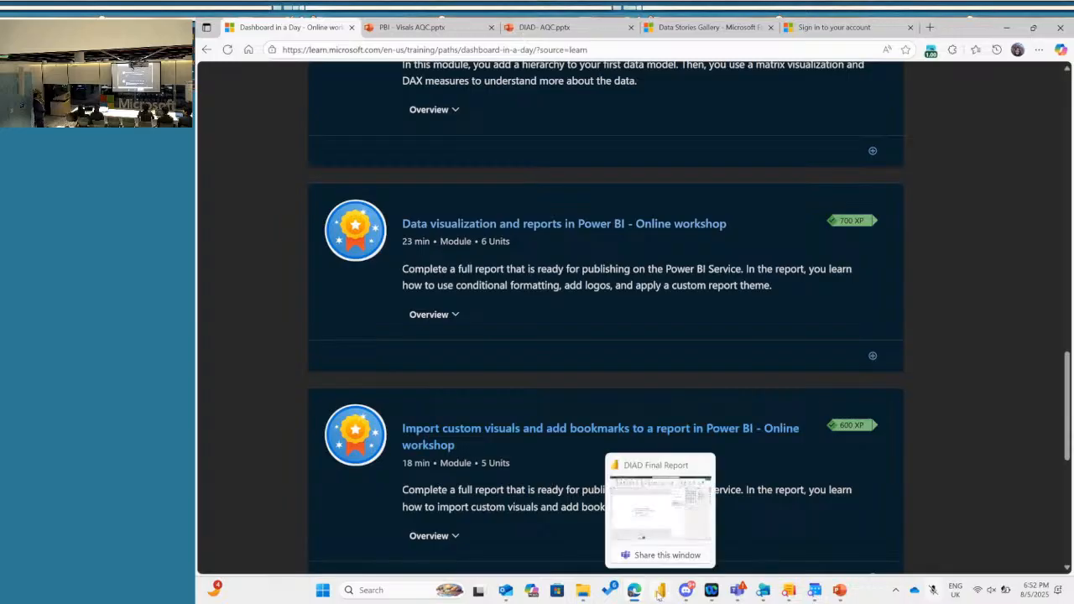
{"action": "left_click", "coordinate": [650, 510]}
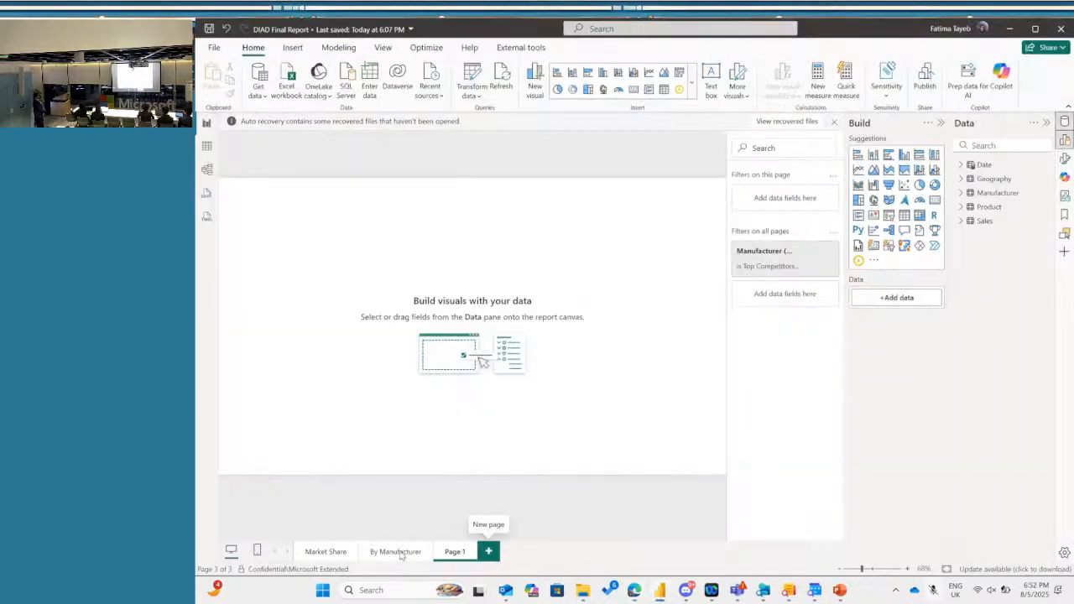
{"action": "left_click", "coordinate": [326, 552]}
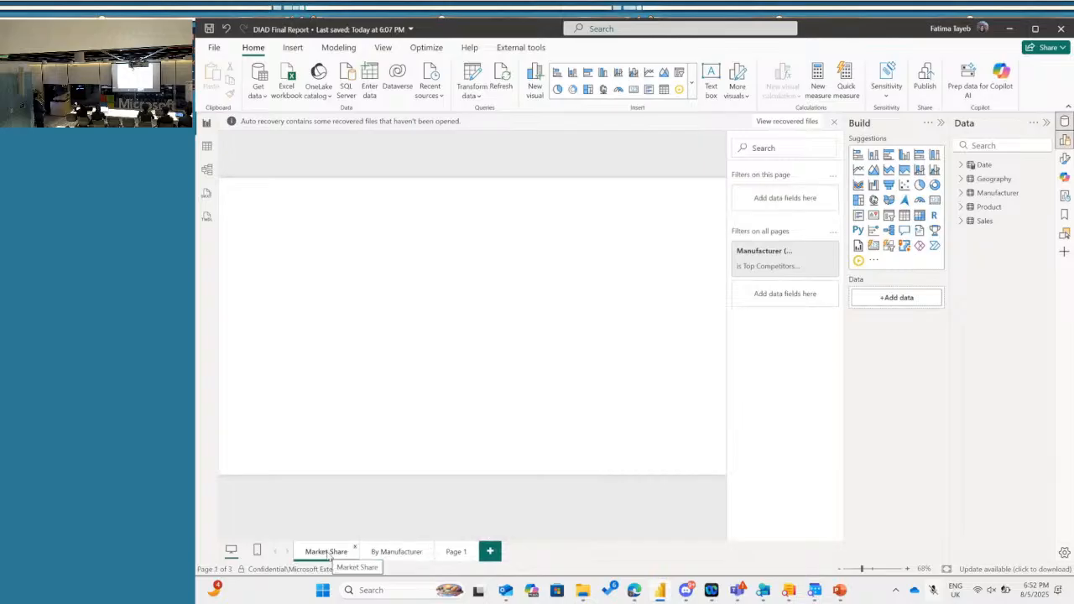
Step: Dismiss the auto recovery notice, choosing to view the recovered files later
{"action": "left_click", "coordinate": [835, 124]}
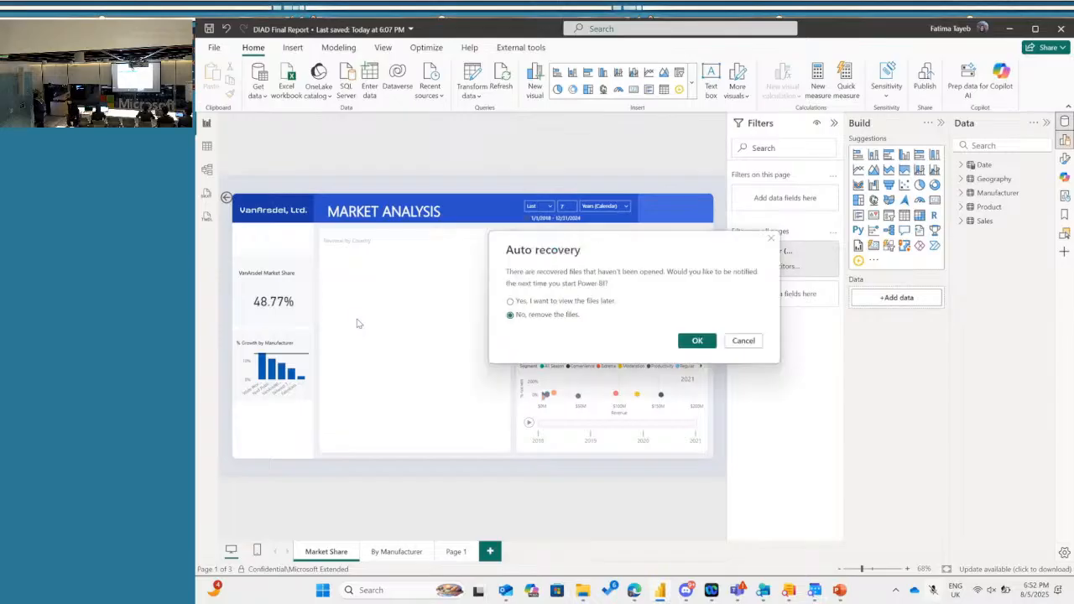
{"action": "left_click", "coordinate": [568, 300]}
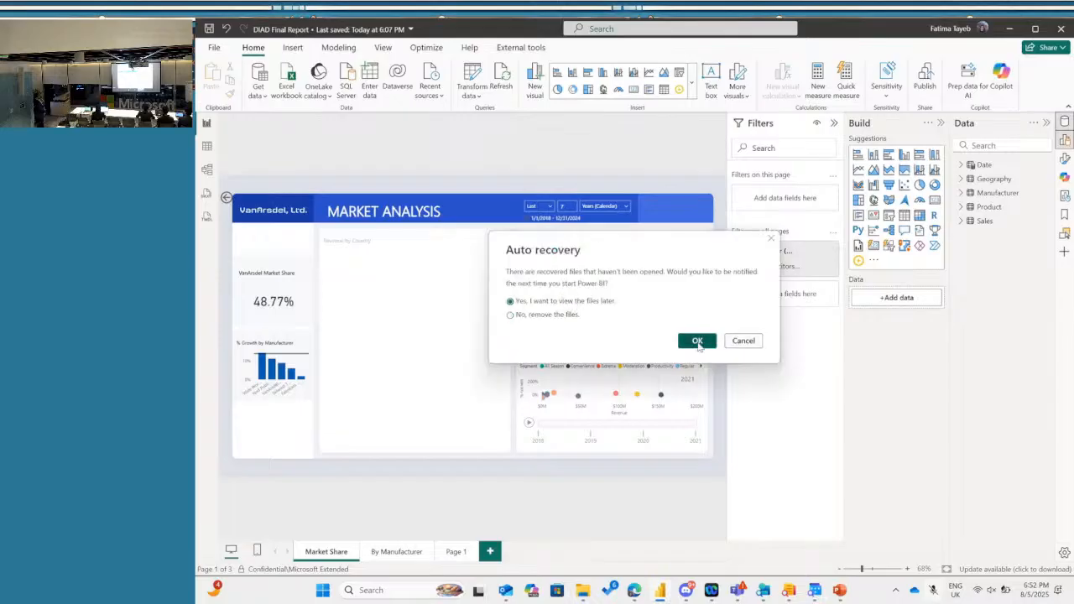
{"action": "left_click", "coordinate": [697, 341]}
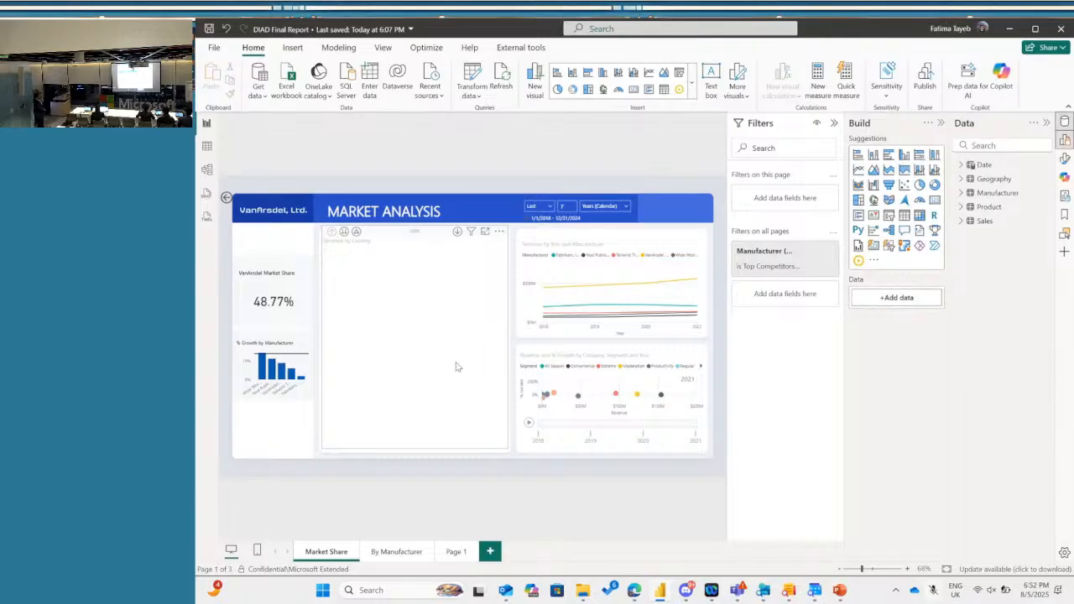
Step: Open the By Manufacturer page and expand its Manufacturers logo filter
{"action": "left_click", "coordinate": [397, 551]}
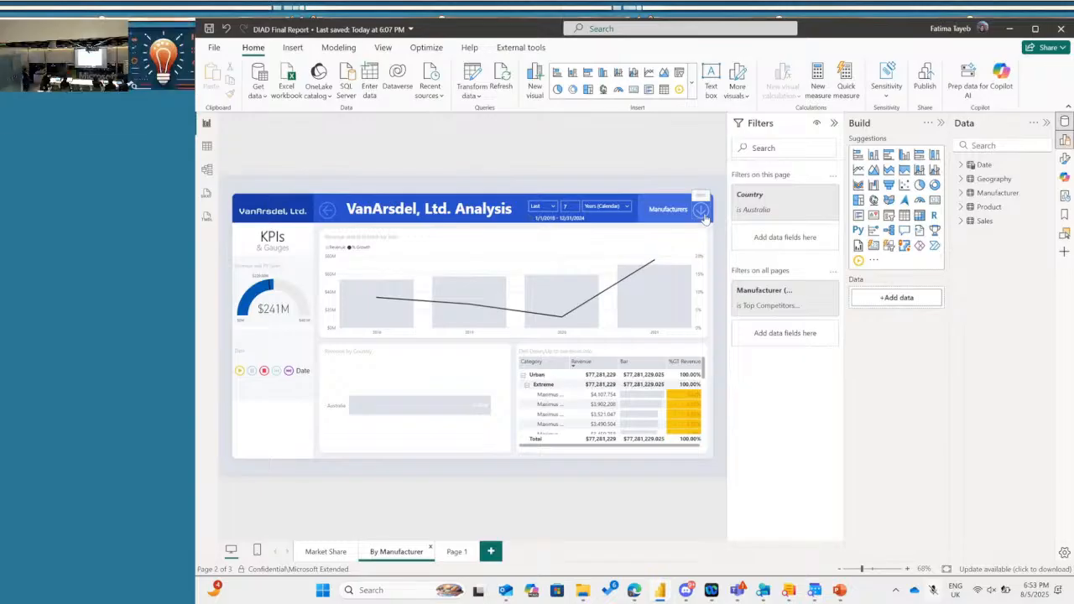
{"action": "left_click", "coordinate": [702, 213]}
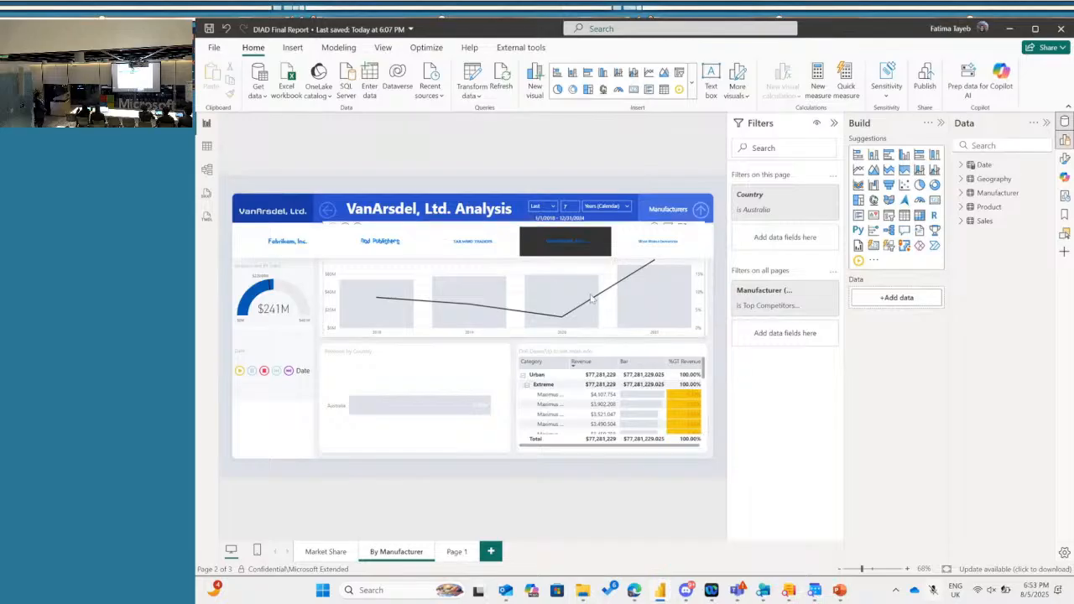
{"action": "mouse_move", "coordinate": [469, 407]}
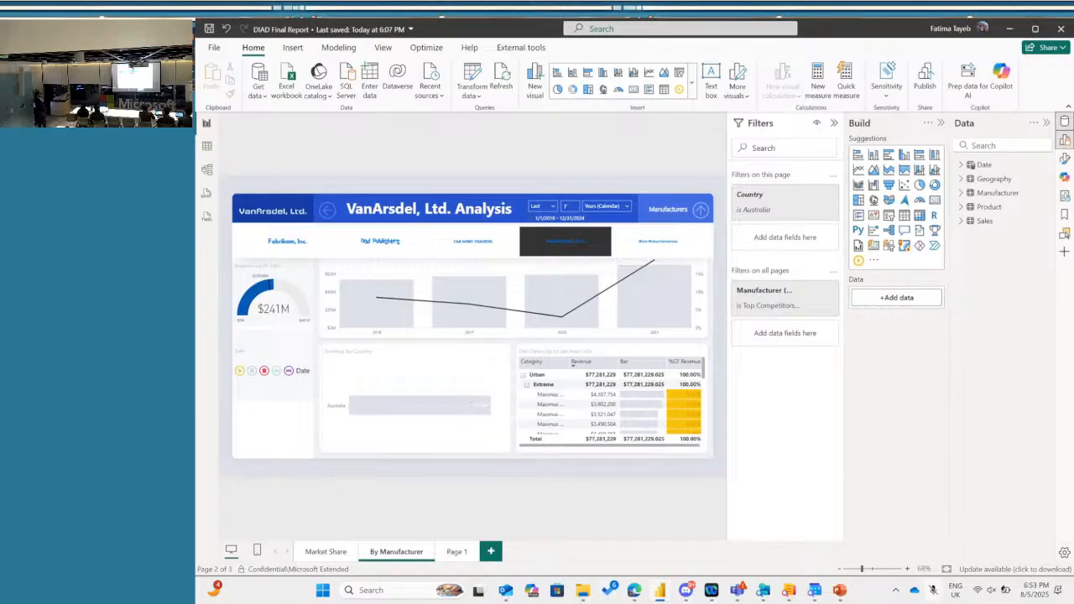
Step: Switch to the PBI - Visals AQC deck in Microsoft Edge and present its PL-300 skills in depth slide
{"action": "mouse_move", "coordinate": [662, 585]}
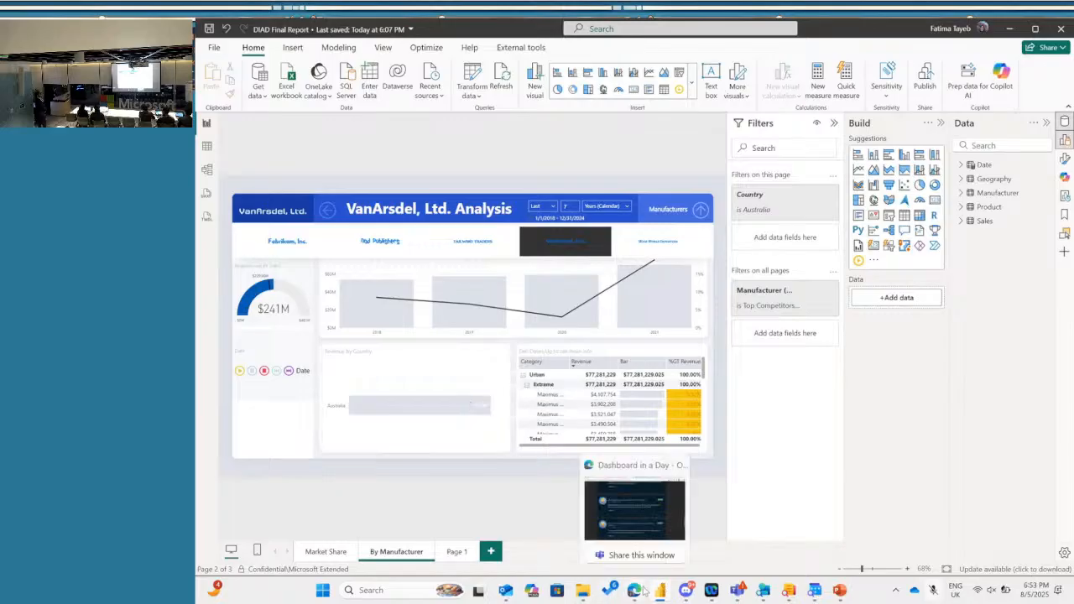
{"action": "left_click", "coordinate": [631, 509]}
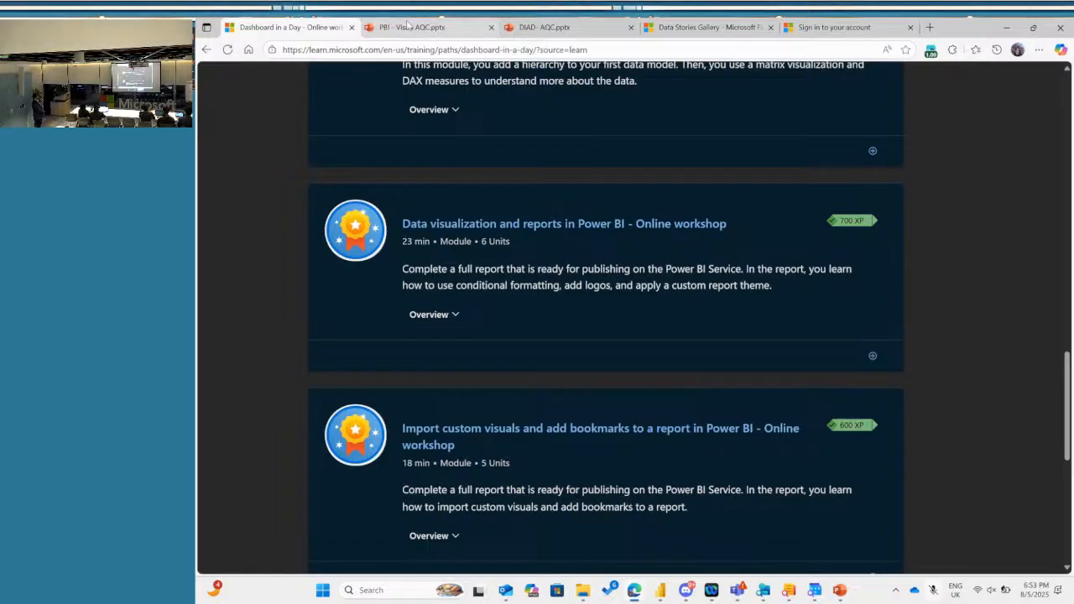
{"action": "left_click", "coordinate": [411, 27]}
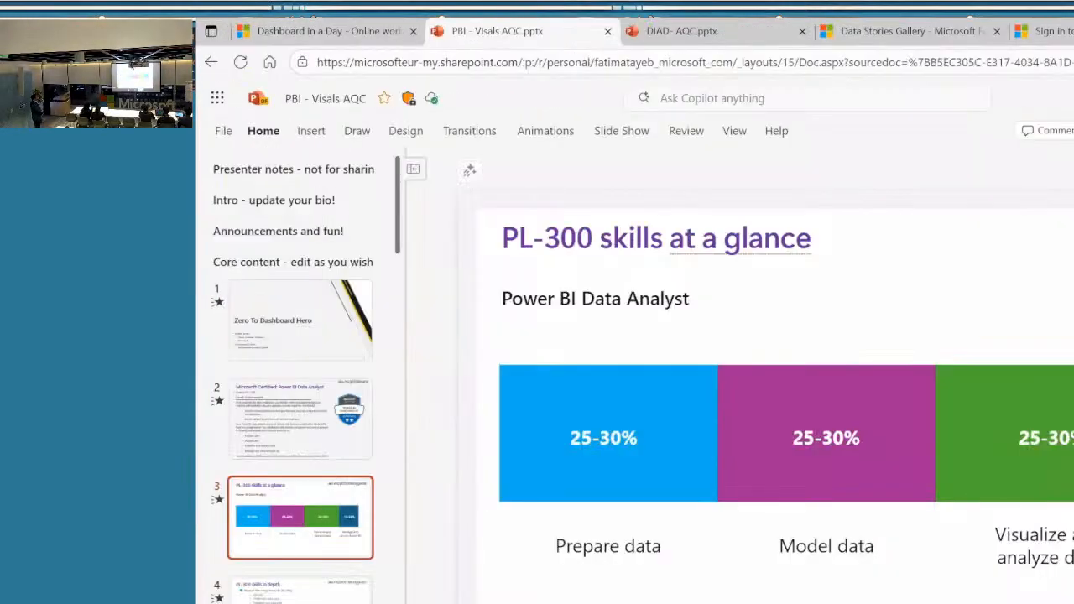
{"action": "left_click", "coordinate": [1005, 568]}
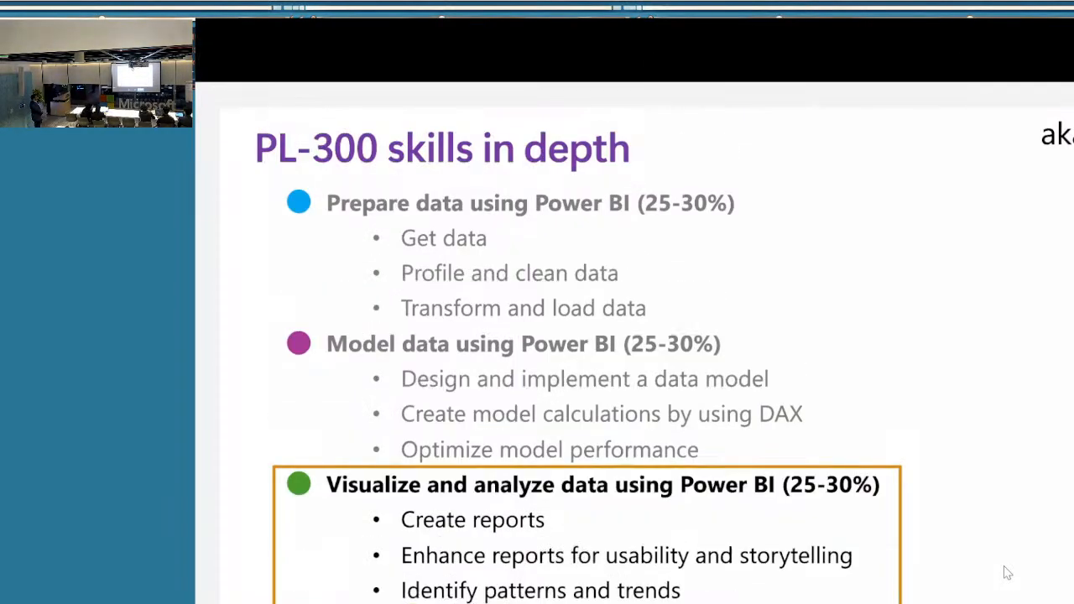
{"action": "key", "text": "Right"}
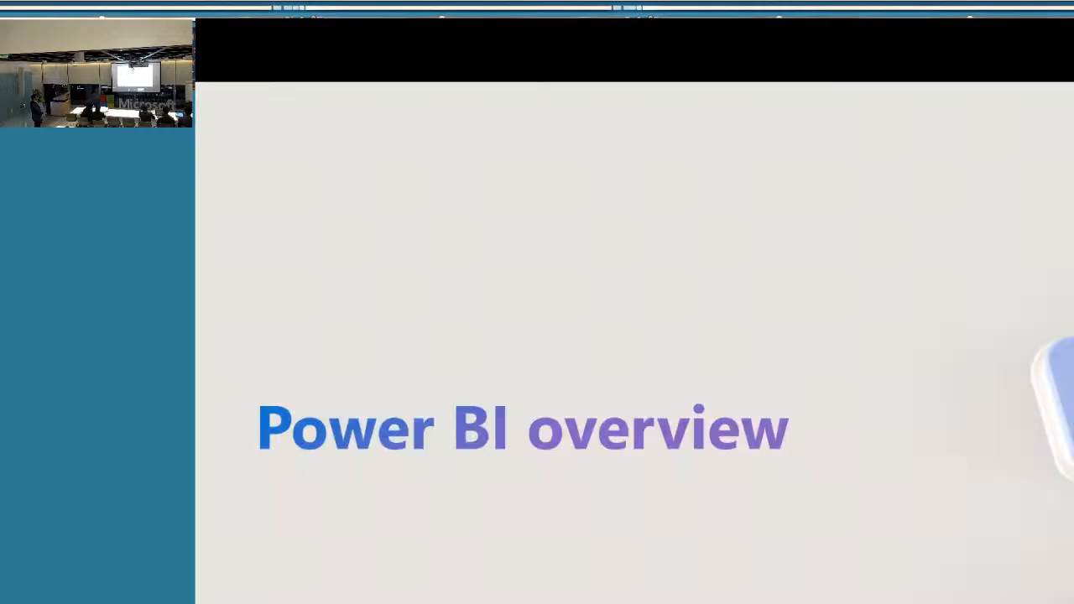
{"action": "key", "text": "Left"}
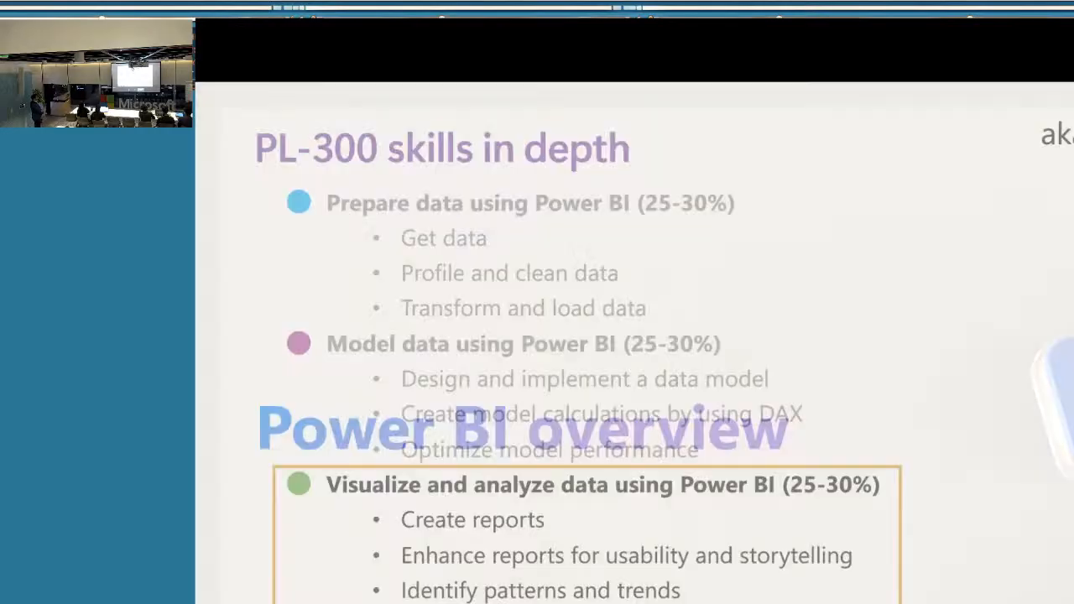
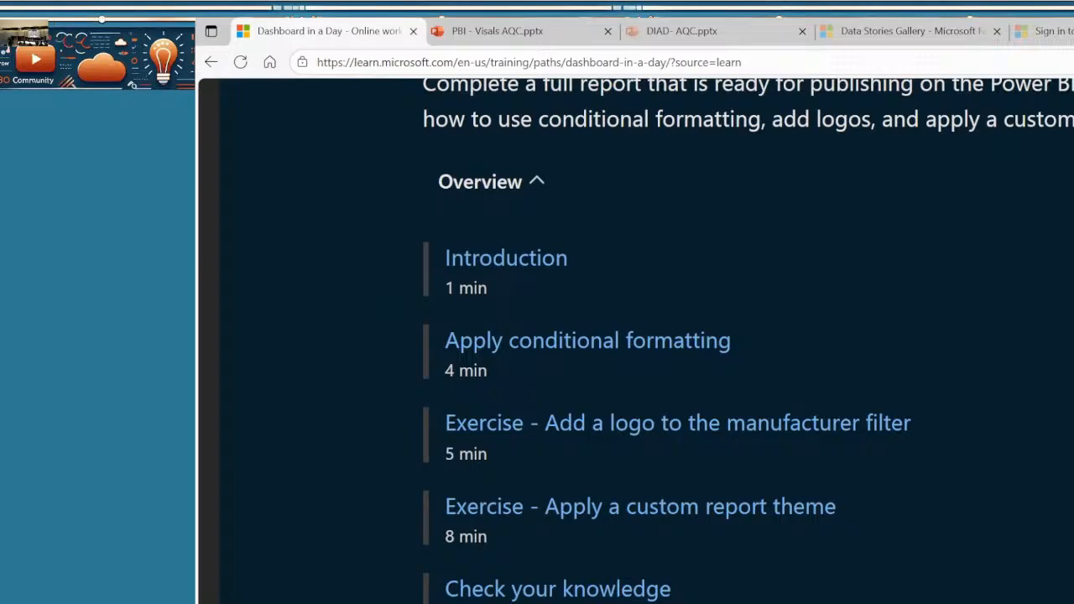
Step: Switch to the DIAD Final Report in Power BI Desktop and view its model diagram and the Manufacturer table's data
{"action": "key", "text": "alt+Tab"}
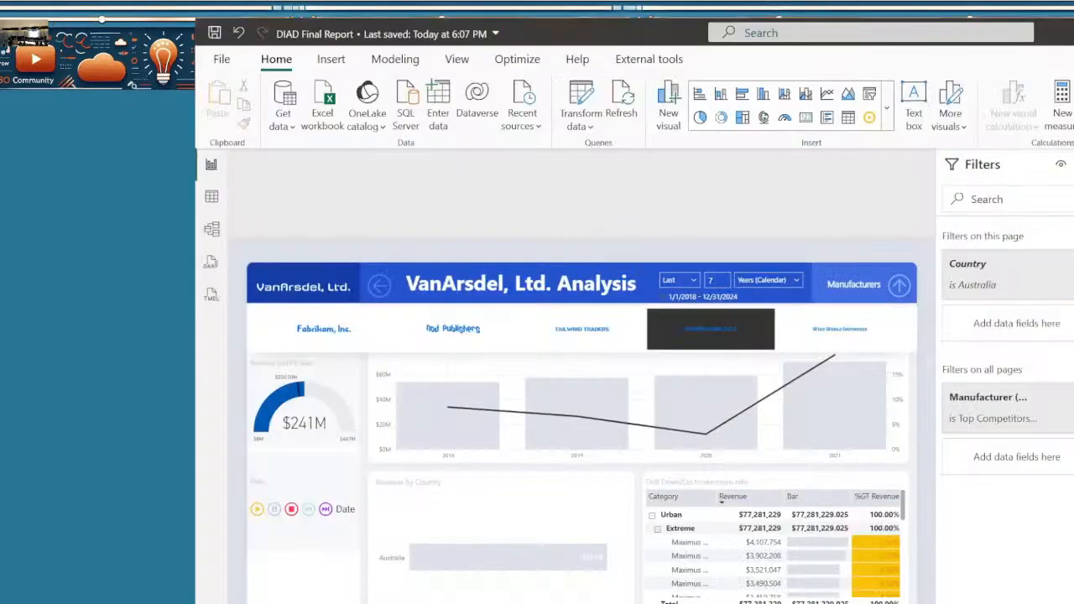
{"action": "left_click", "coordinate": [209, 235]}
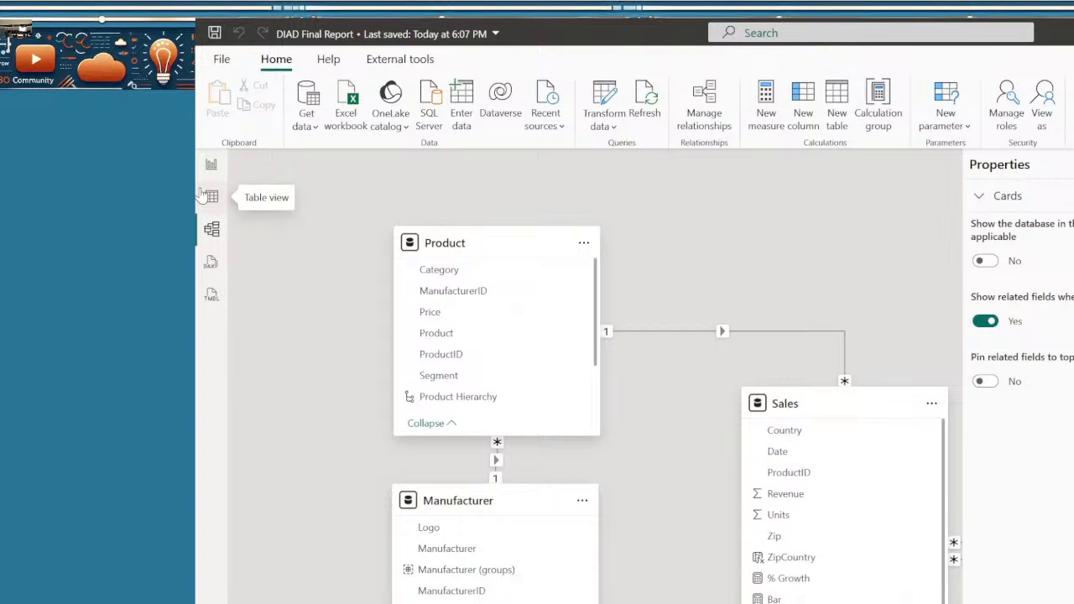
{"action": "left_click", "coordinate": [209, 196]}
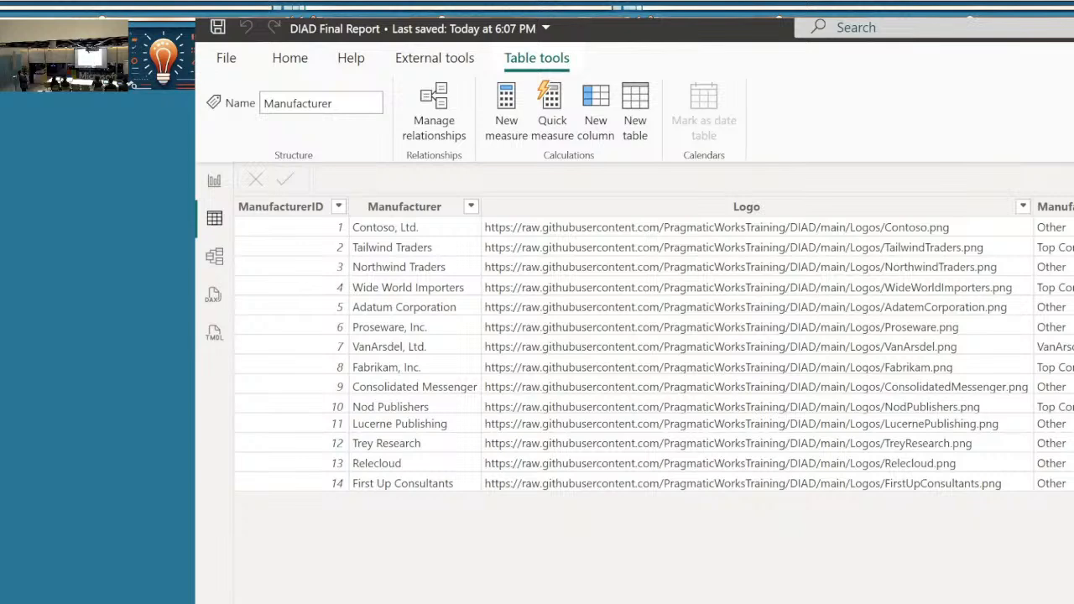
Step: Return to the Dashboard in a Day learning path and review the units of the module on importing custom visuals and adding bookmarks
{"action": "key", "text": "alt+Tab"}
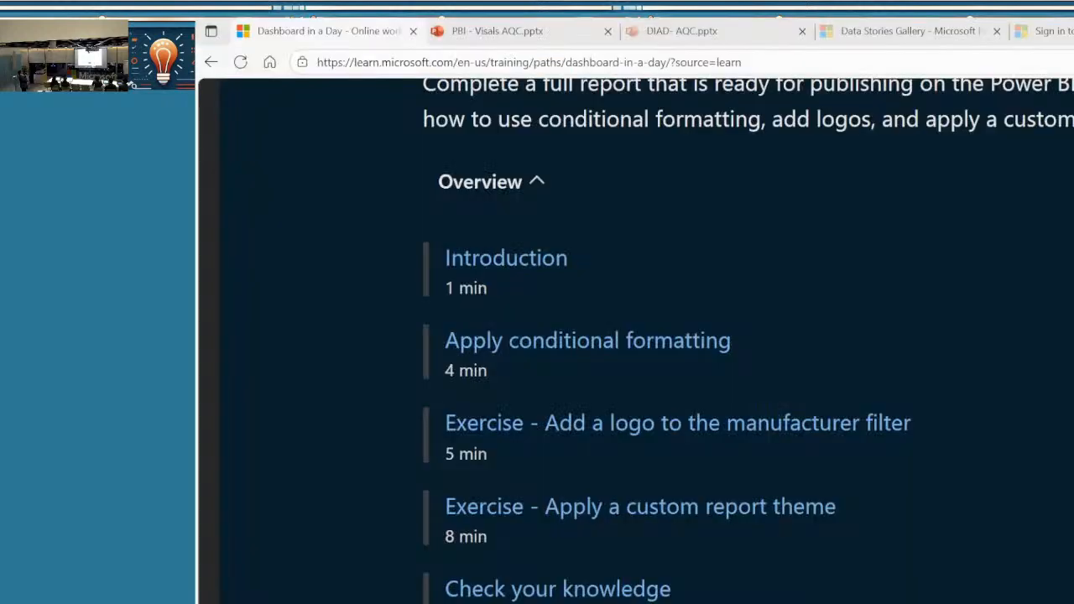
{"action": "scroll", "coordinate": [743, 528], "scroll_direction": "down", "scroll_amount": 1}
{"action": "scroll", "coordinate": [746, 541], "scroll_direction": "down", "scroll_amount": 7}
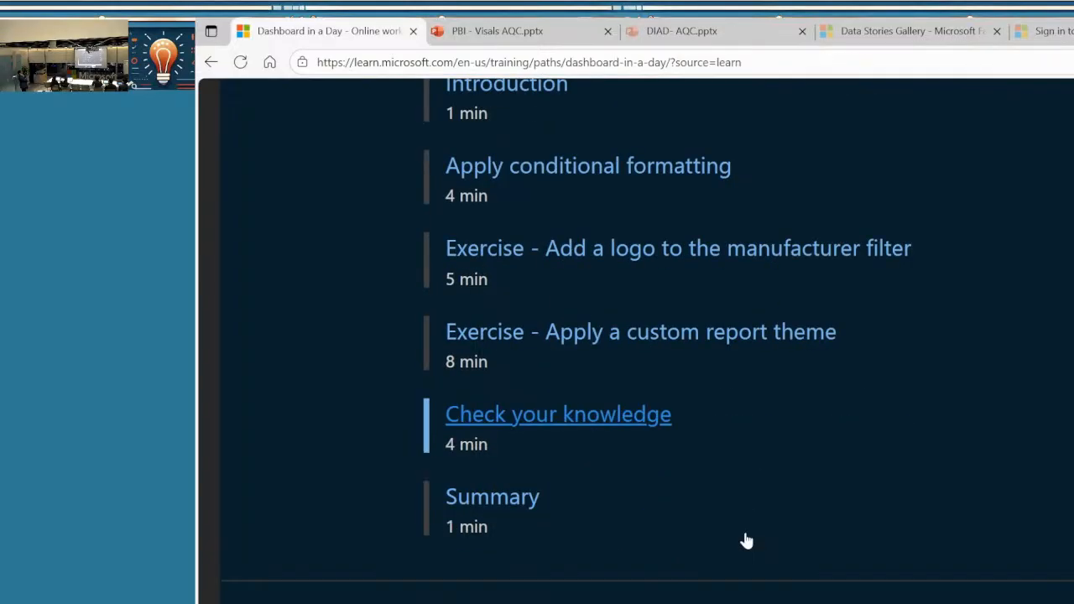
{"action": "left_click", "coordinate": [464, 473]}
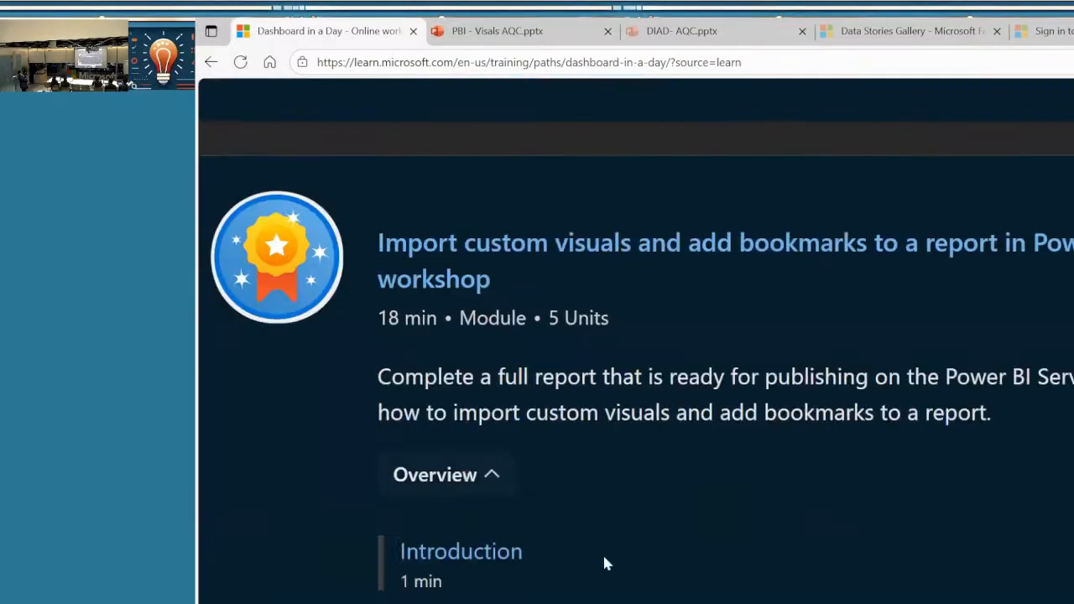
{"action": "scroll", "coordinate": [604, 563], "scroll_direction": "down", "scroll_amount": 3}
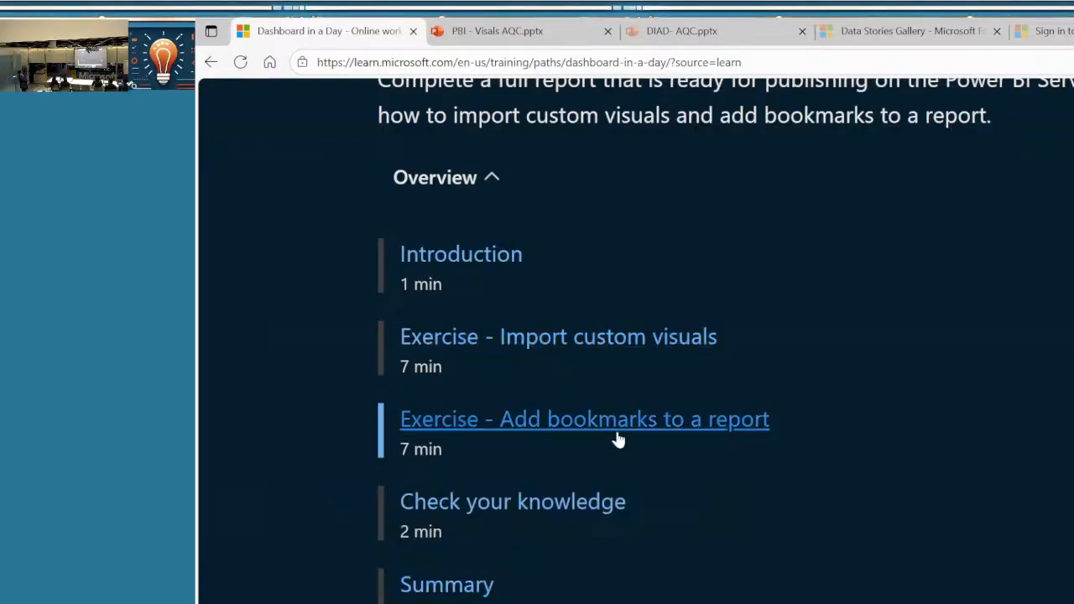
{"action": "scroll", "coordinate": [619, 277], "scroll_direction": "up", "scroll_amount": 1}
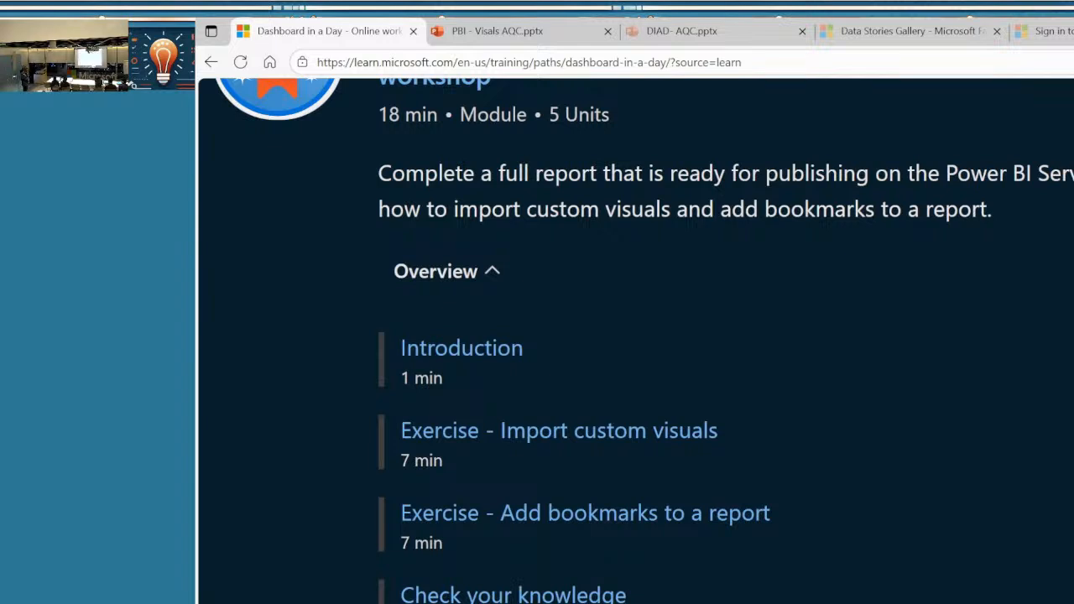
Step: Switch back to the DIAD Final Report, show its report view, and open the Power BI visuals gallery
{"action": "key", "text": "alt+Tab"}
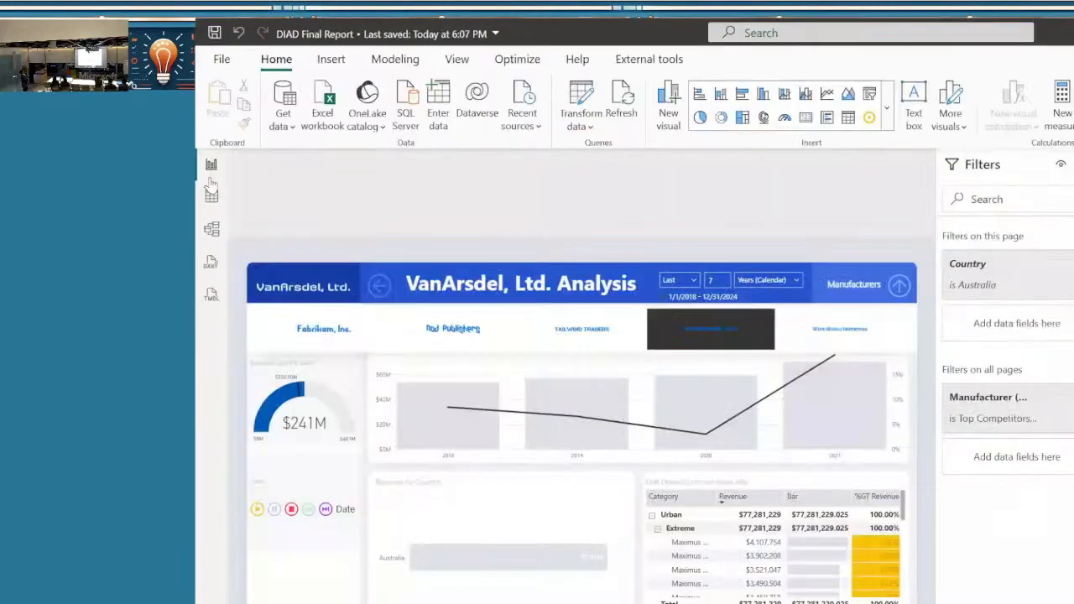
{"action": "left_click", "coordinate": [214, 181]}
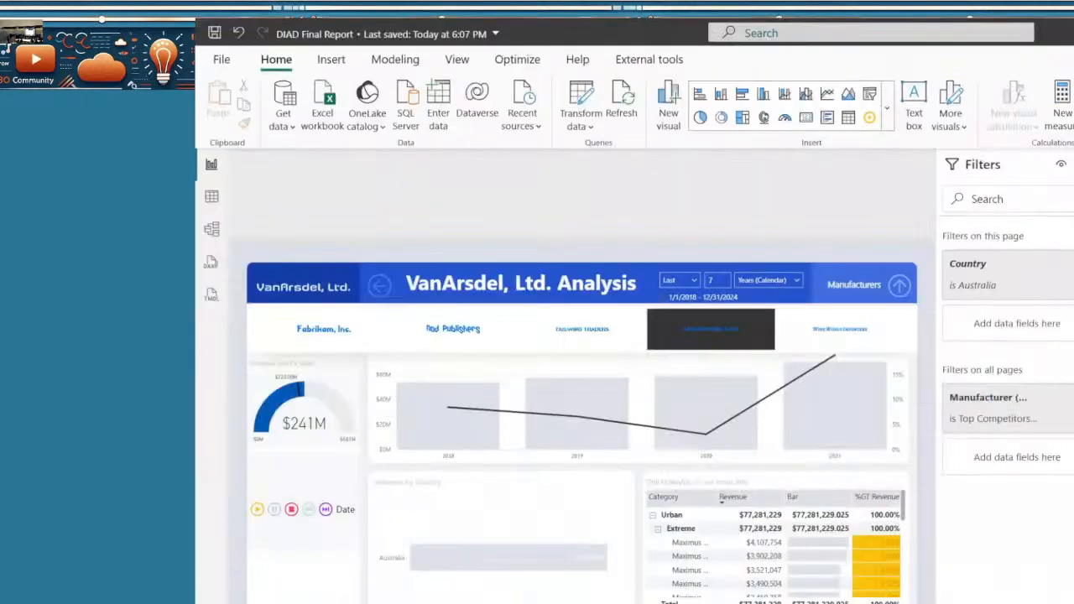
{"action": "key", "text": "alt+Tab"}
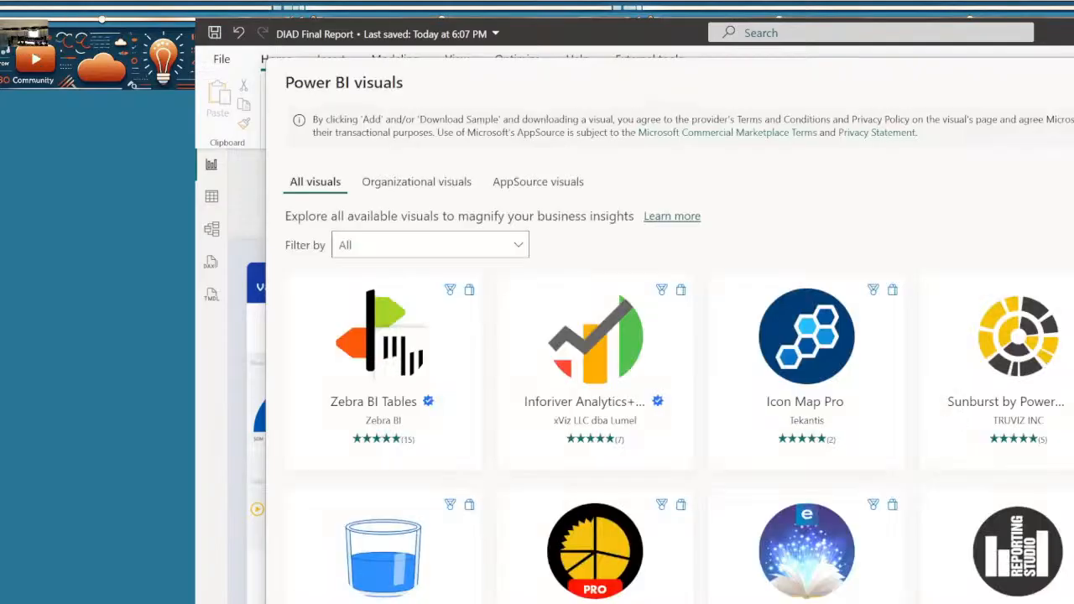
Step: Browse the custom visuals available in the Power BI visuals gallery, such as Word Cloud, Sankey Chart and Tachometer, and close the gallery
{"action": "scroll", "coordinate": [1017, 451], "scroll_direction": "down", "scroll_amount": 3}
{"action": "scroll", "coordinate": [1017, 451], "scroll_direction": "down", "scroll_amount": 2}
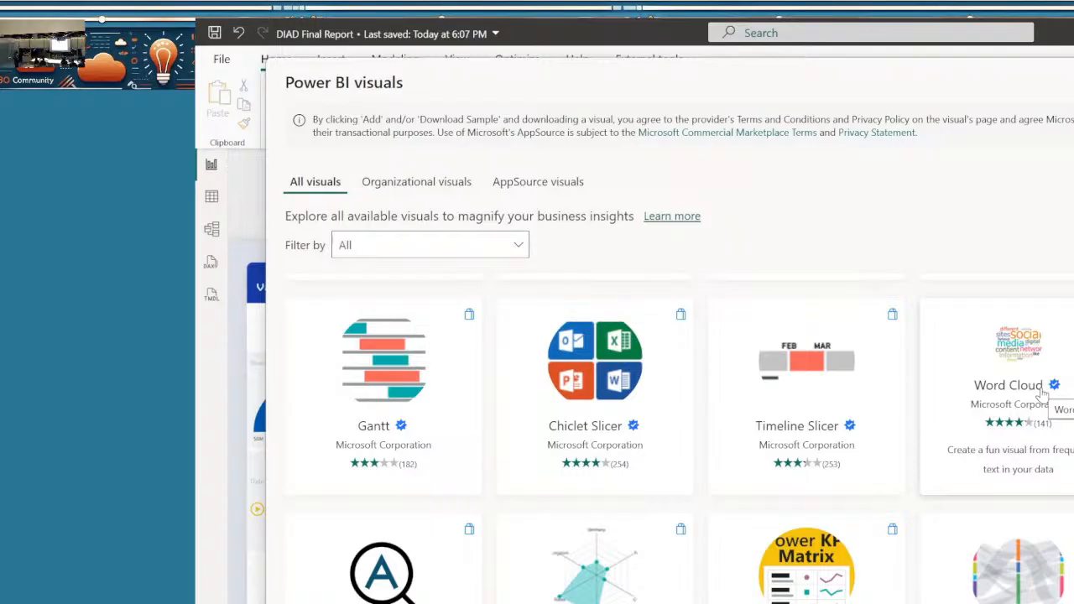
{"action": "scroll", "coordinate": [1043, 394], "scroll_direction": "down", "scroll_amount": 2}
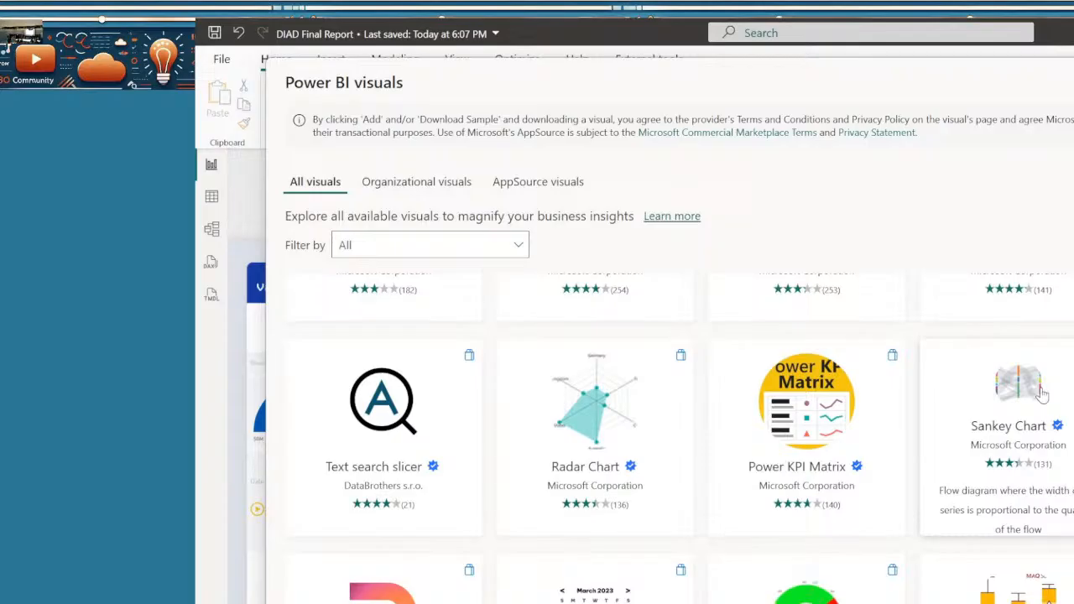
{"action": "scroll", "coordinate": [1041, 394], "scroll_direction": "down", "scroll_amount": 2}
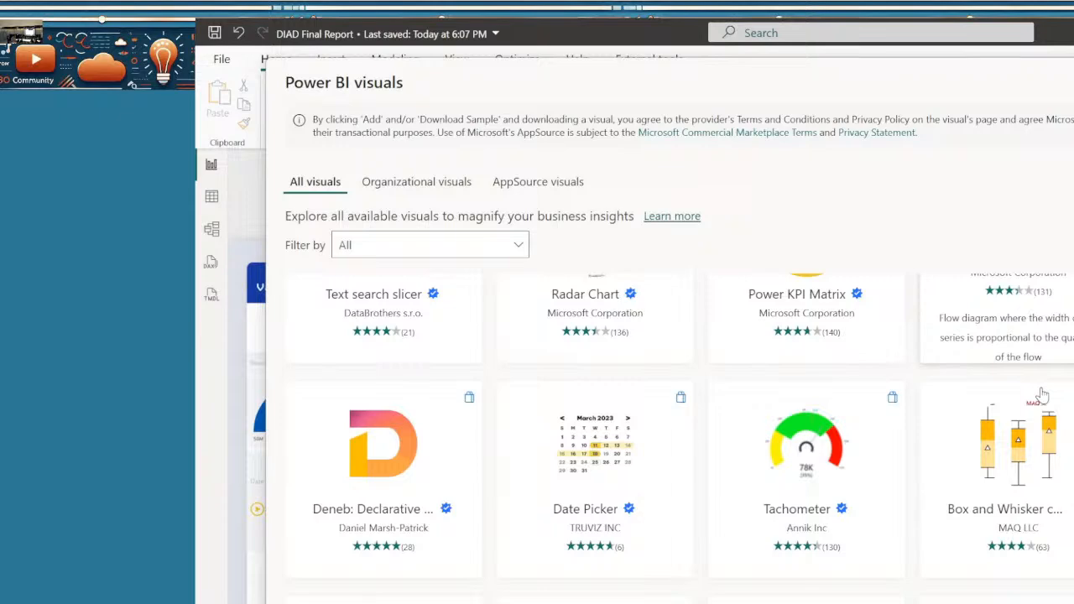
{"action": "scroll", "coordinate": [1043, 394], "scroll_direction": "down", "scroll_amount": 8}
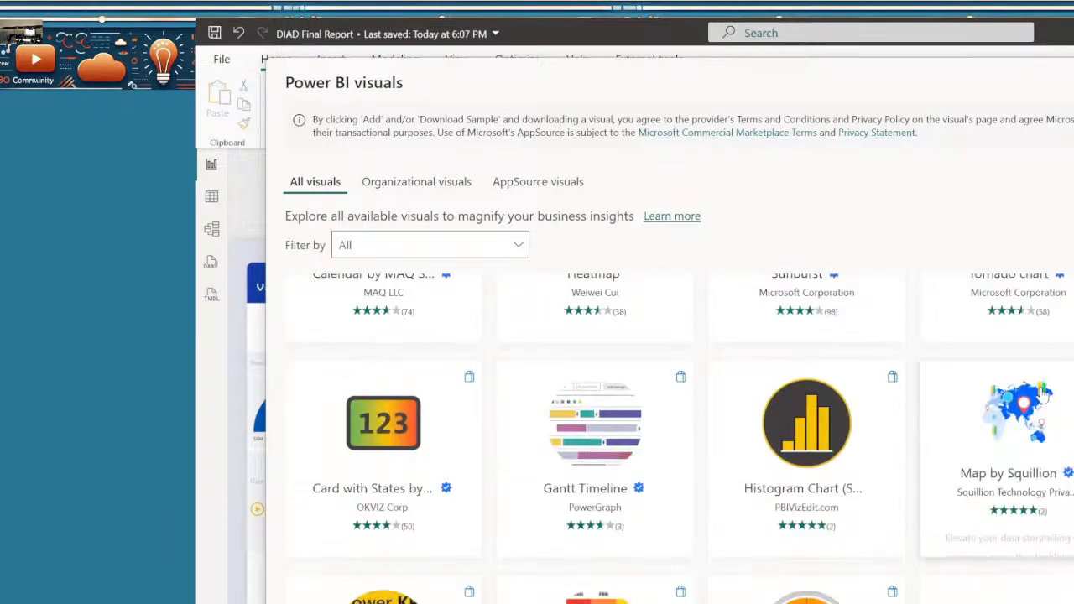
{"action": "scroll", "coordinate": [1041, 394], "scroll_direction": "down", "scroll_amount": 2}
{"action": "scroll", "coordinate": [1041, 394], "scroll_direction": "up", "scroll_amount": 3}
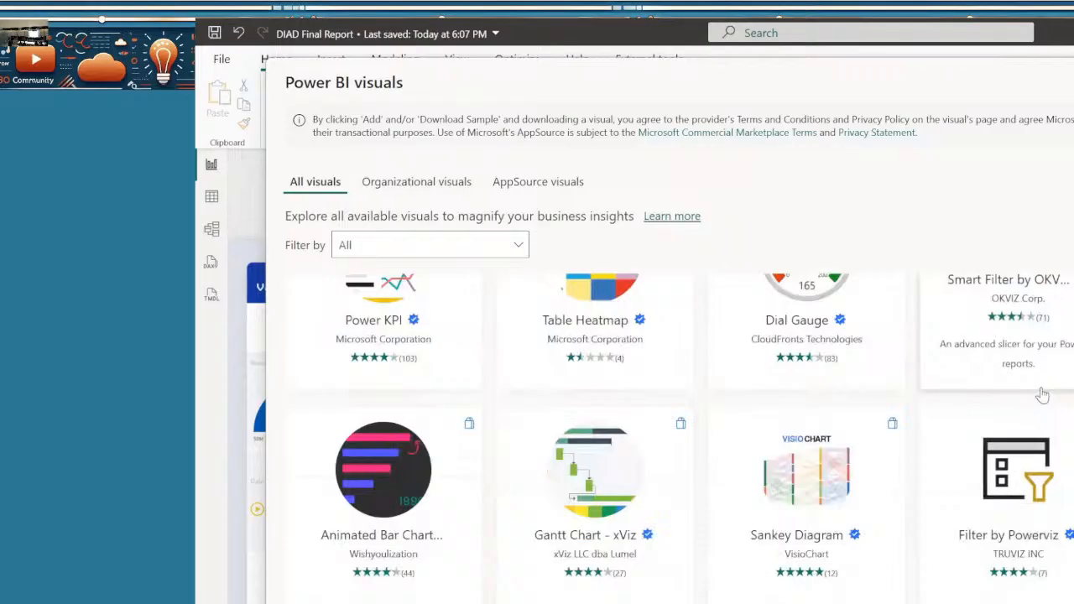
{"action": "scroll", "coordinate": [1042, 395], "scroll_direction": "down", "scroll_amount": 10}
{"action": "scroll", "coordinate": [748, 425], "scroll_direction": "up", "scroll_amount": 1}
{"action": "scroll", "coordinate": [748, 425], "scroll_direction": "down", "scroll_amount": 3}
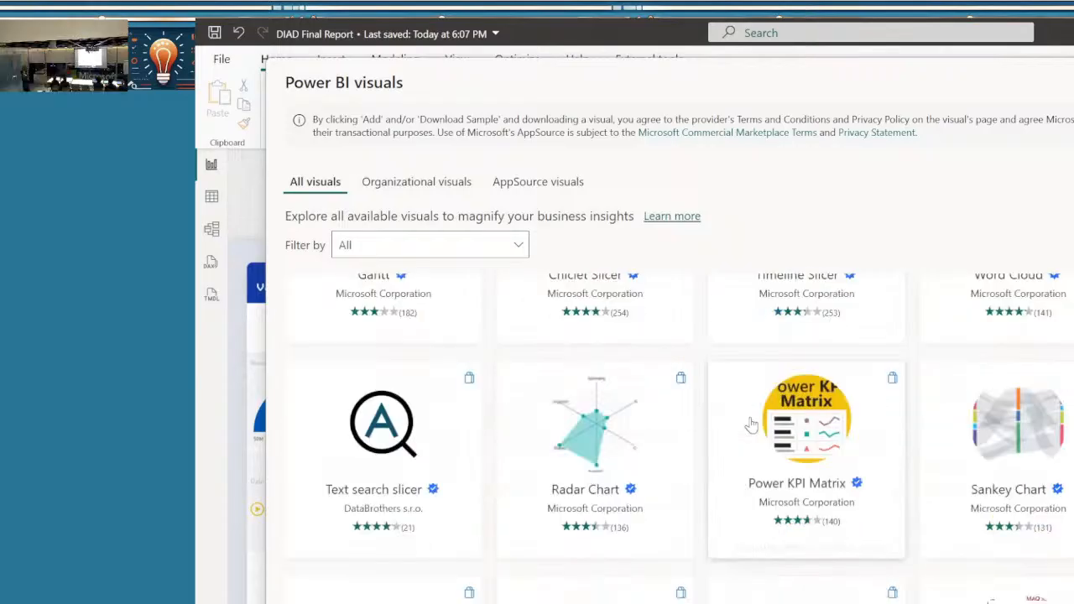
{"action": "scroll", "coordinate": [751, 425], "scroll_direction": "down", "scroll_amount": 2}
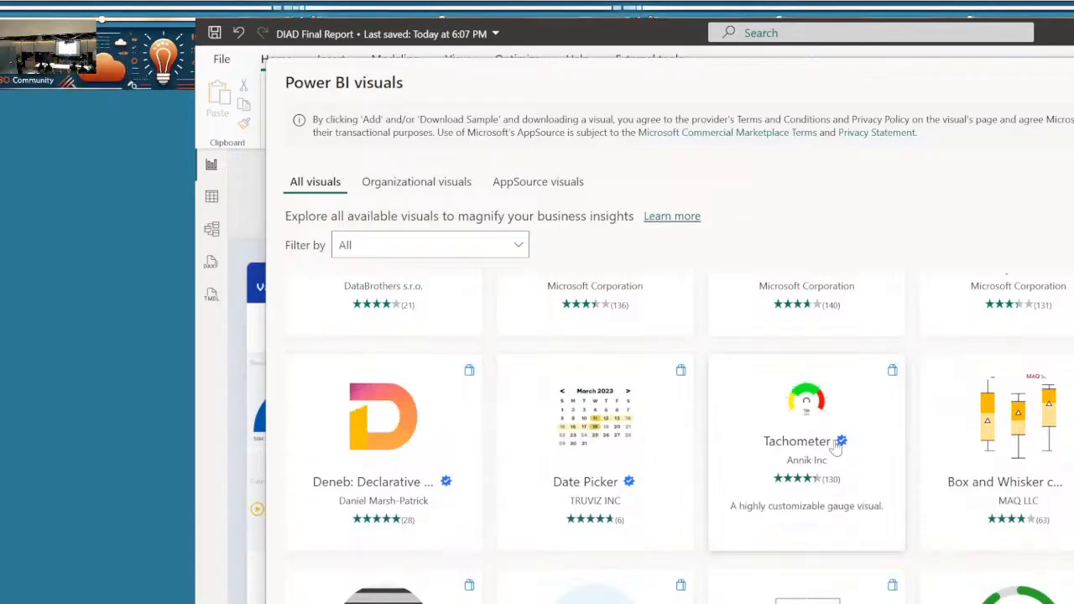
{"action": "scroll", "coordinate": [839, 450], "scroll_direction": "up", "scroll_amount": 1}
{"action": "scroll", "coordinate": [844, 452], "scroll_direction": "up", "scroll_amount": 3}
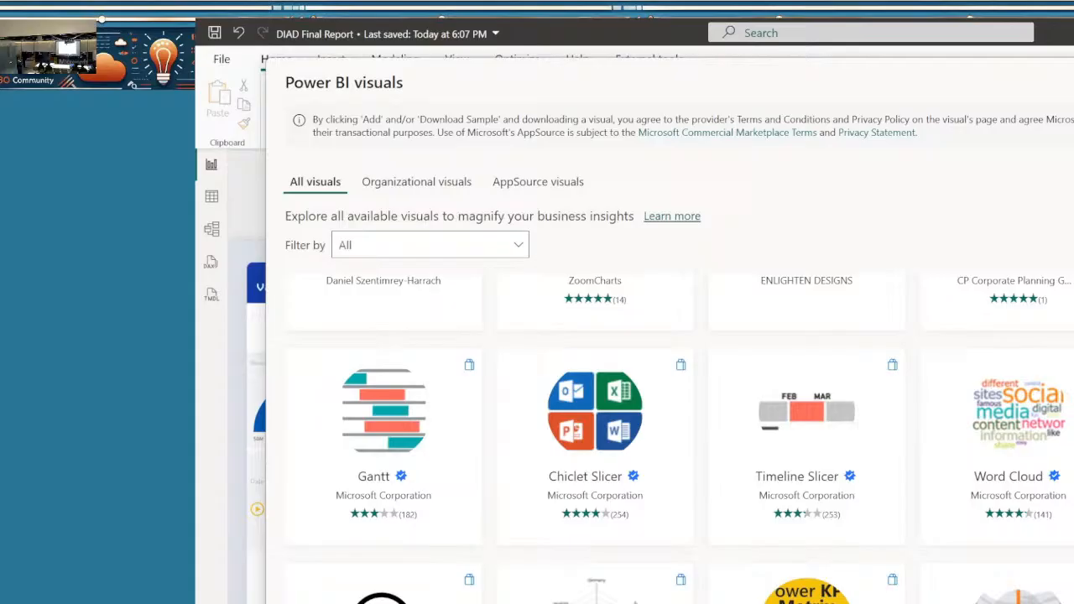
{"action": "scroll", "coordinate": [1063, 468], "scroll_direction": "up", "scroll_amount": 5}
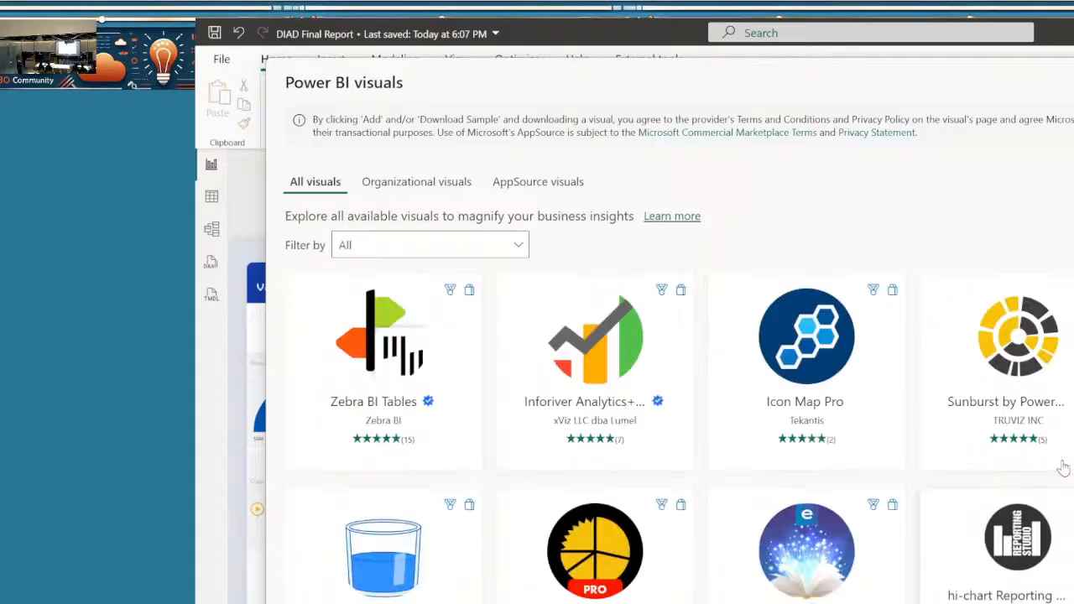
{"action": "key", "text": "Escape"}
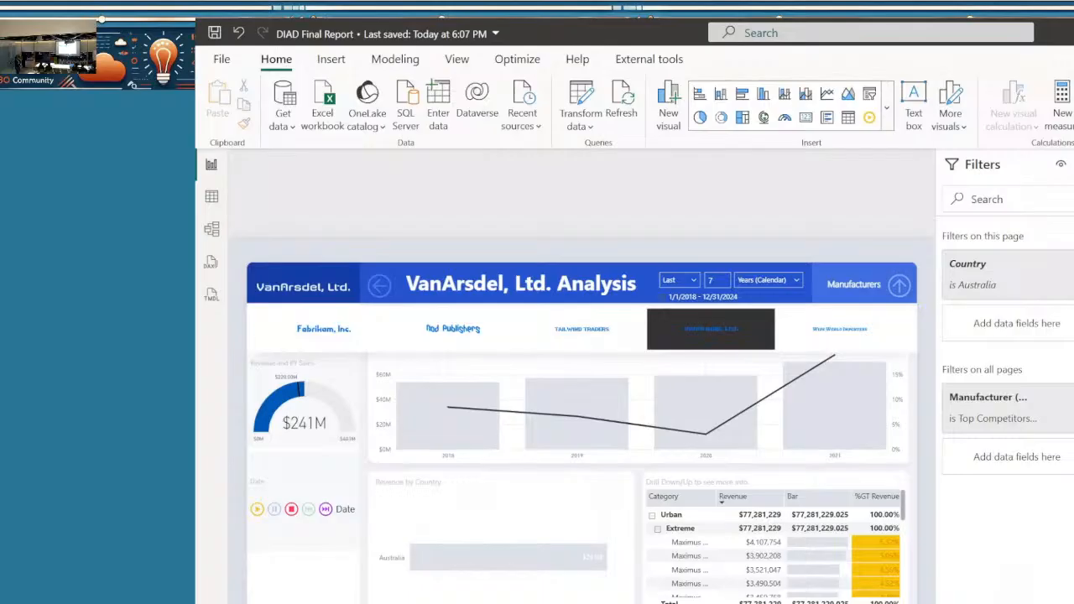
Step: Switch to the DIAD Reports folder in File Explorer and open Lab 3 solution.pbix
{"action": "key", "text": "alt+Tab"}
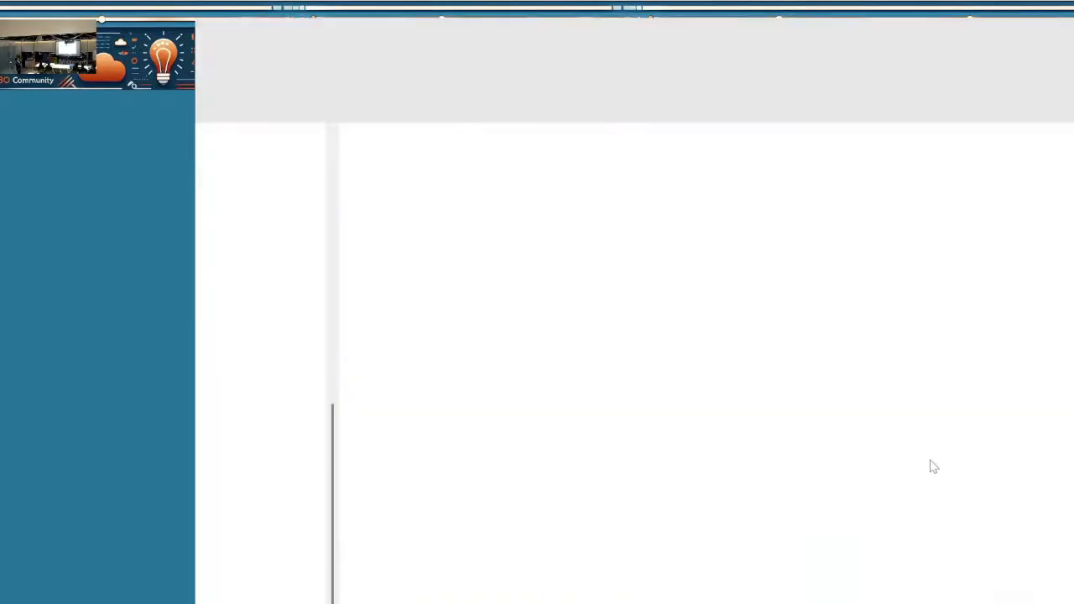
{"action": "left_click", "coordinate": [893, 240]}
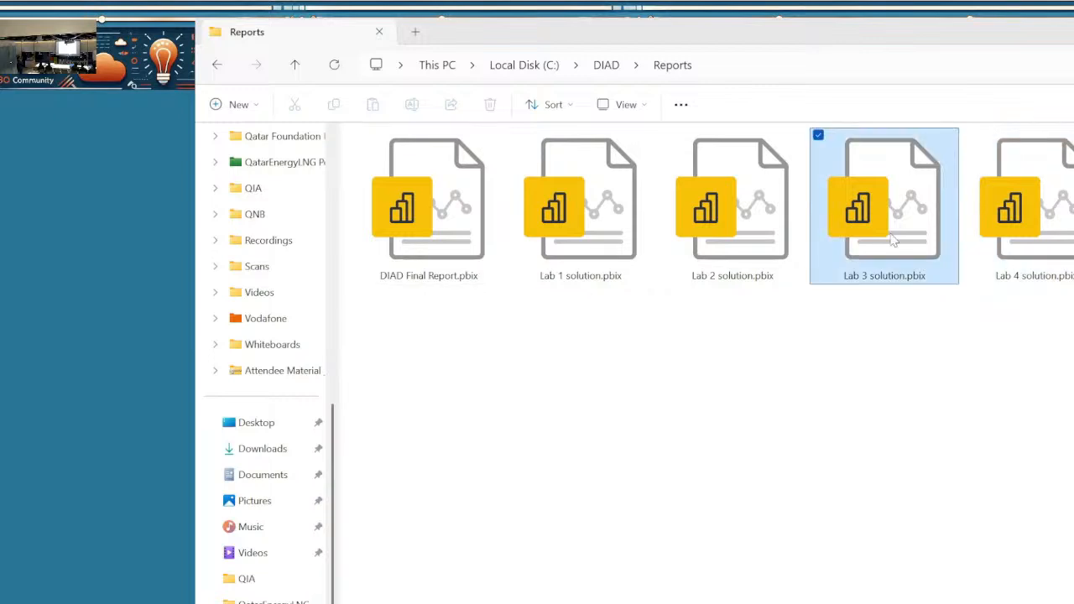
{"action": "left_click", "coordinate": [1000, 261]}
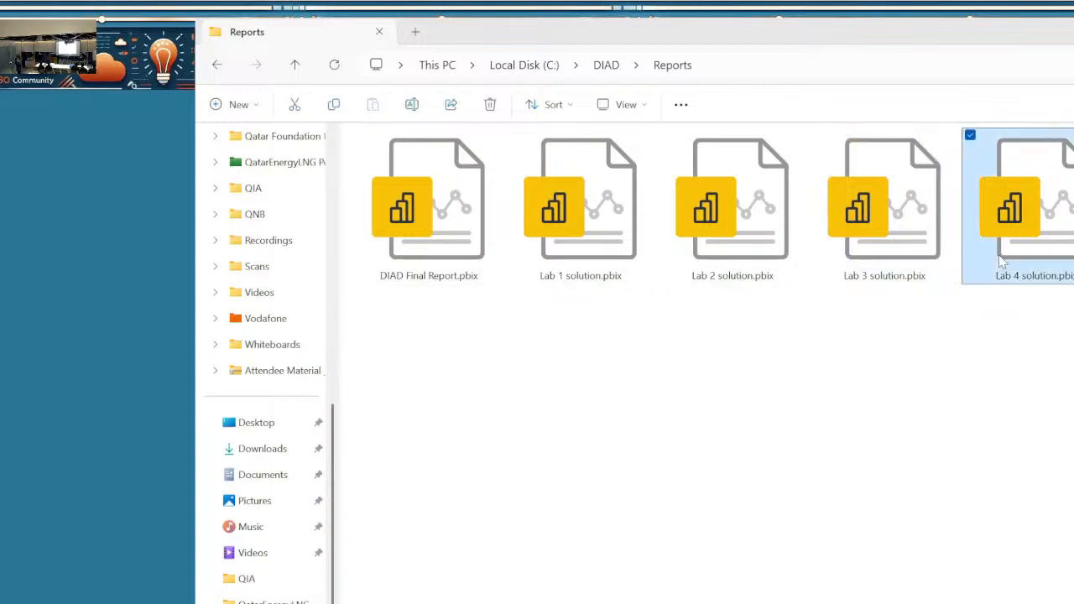
{"action": "left_click", "coordinate": [906, 235]}
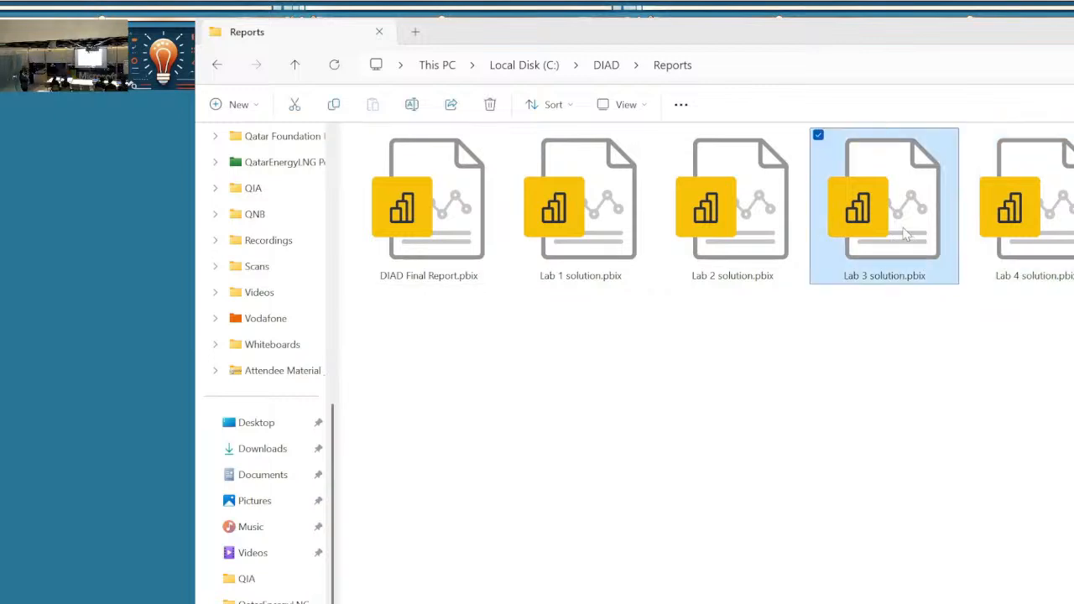
{"action": "double_click", "coordinate": [906, 235]}
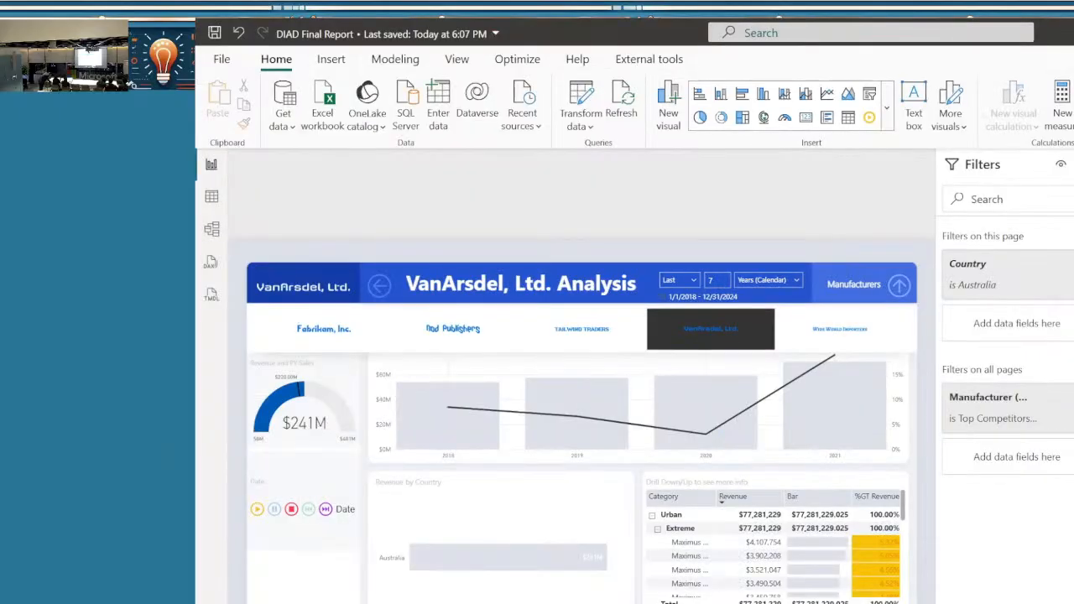
Step: Return to the Dashboard in a Day learning path in Microsoft Edge and open its Apply conditional formatting unit
{"action": "key", "text": "alt+Tab"}
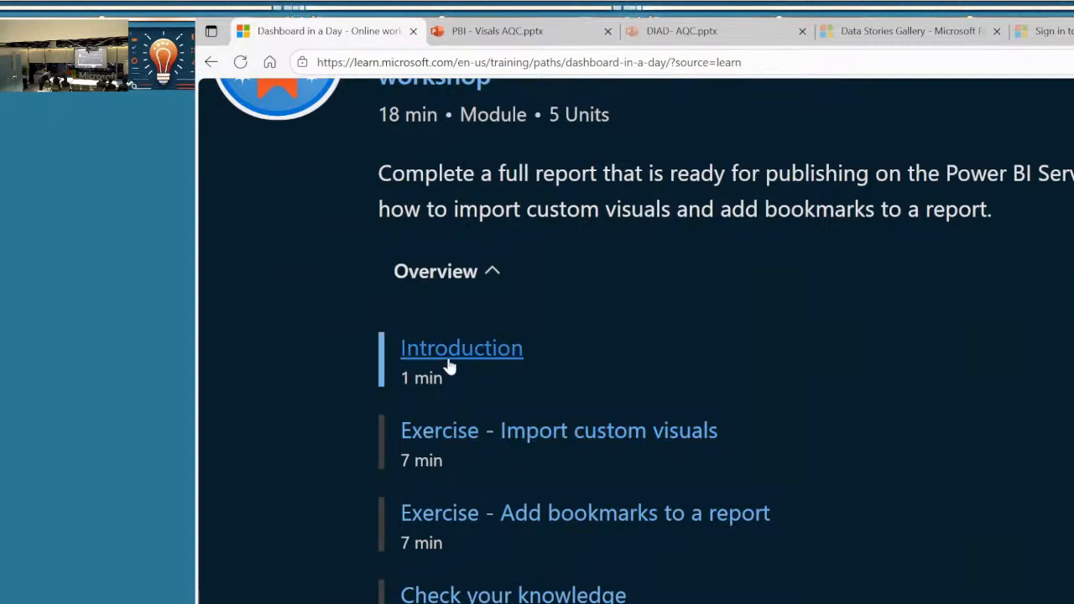
{"action": "scroll", "coordinate": [450, 364], "scroll_direction": "down", "scroll_amount": 10}
{"action": "scroll", "coordinate": [470, 394], "scroll_direction": "up", "scroll_amount": 1}
{"action": "left_click", "coordinate": [514, 436]}
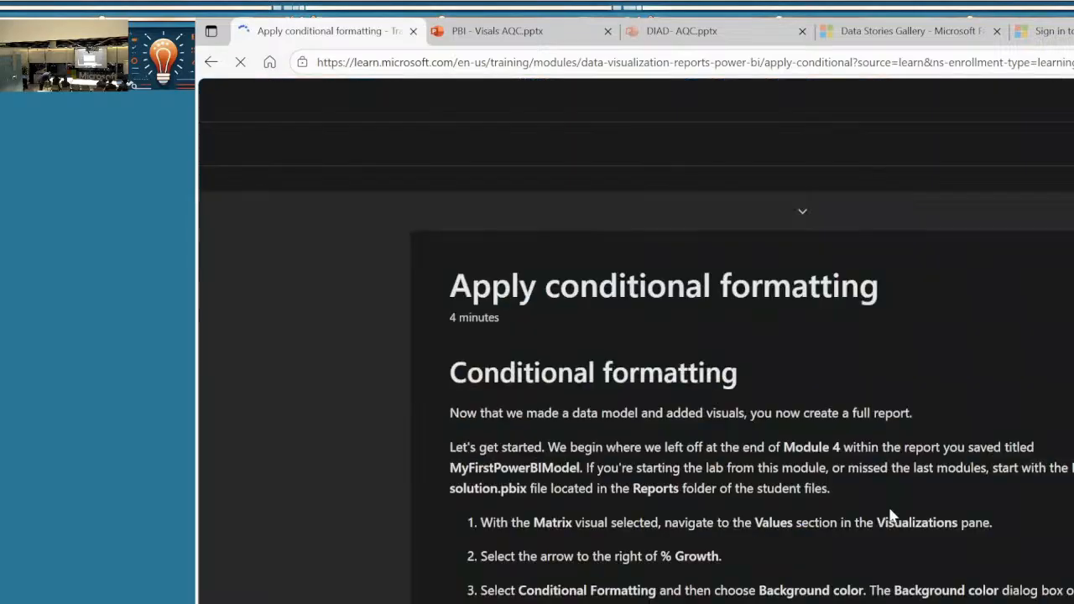
Step: Examine the Apply conditional formatting instructions, including the % Growth background color settings and drill-down steps, and enlarge the page text
{"action": "scroll", "coordinate": [892, 515], "scroll_direction": "down", "scroll_amount": 10}
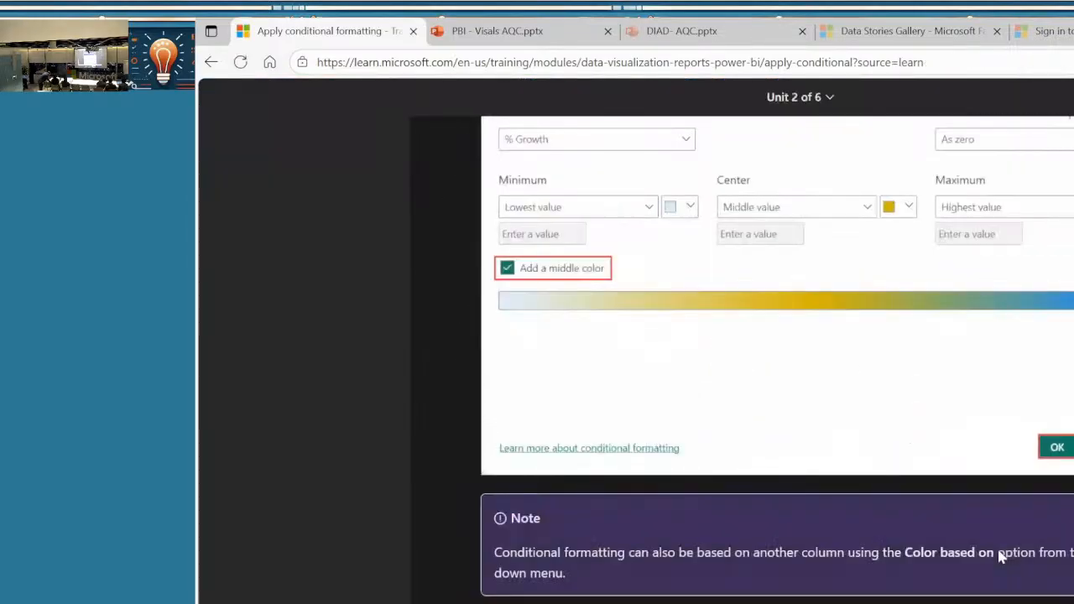
{"action": "scroll", "coordinate": [999, 557], "scroll_direction": "down", "scroll_amount": 10}
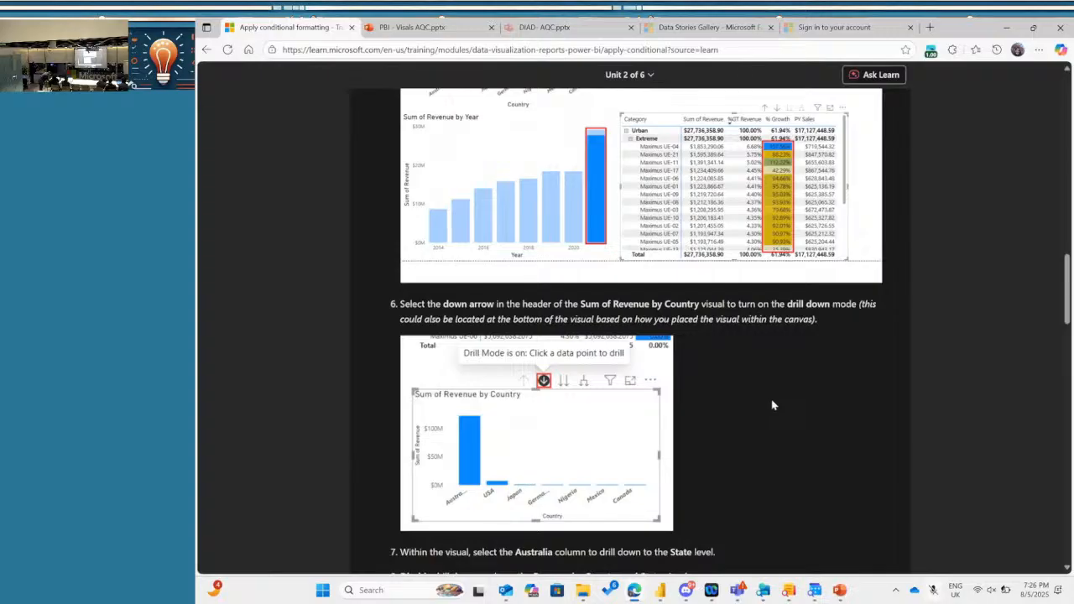
{"action": "scroll", "coordinate": [773, 405], "scroll_direction": "up", "scroll_amount": 3}
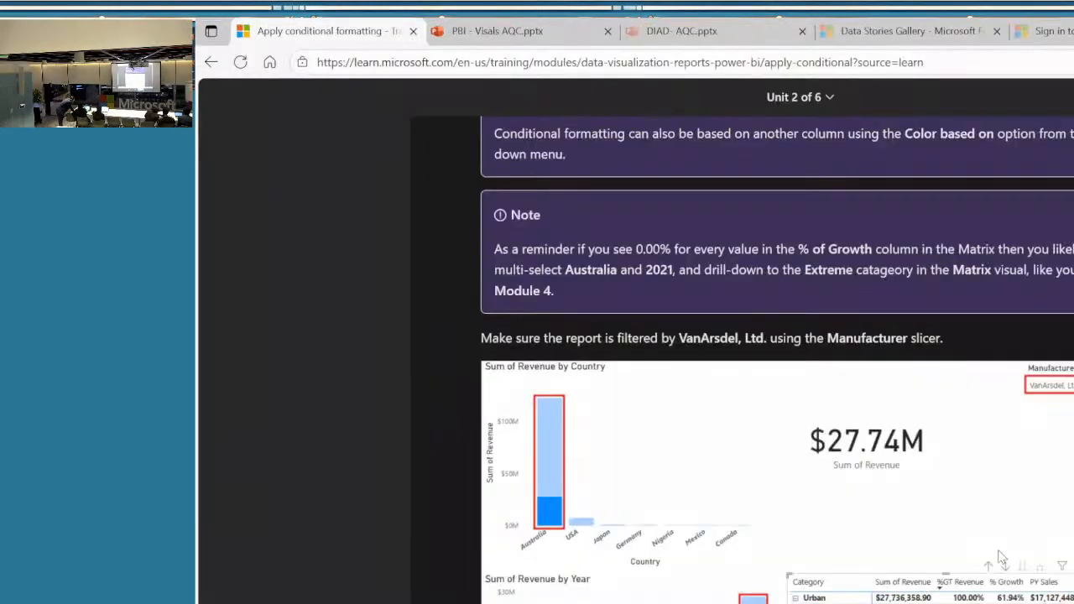
{"action": "scroll", "coordinate": [954, 281], "scroll_direction": "down", "scroll_amount": 10}
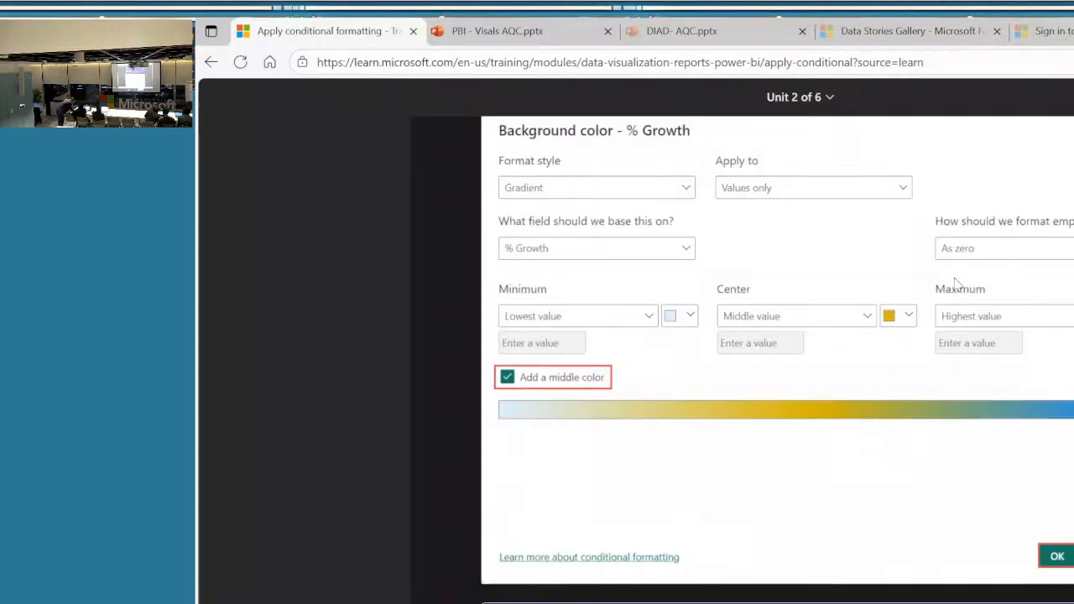
{"action": "scroll", "coordinate": [954, 281], "scroll_direction": "up", "scroll_amount": 3}
{"action": "scroll", "coordinate": [954, 281], "scroll_direction": "up", "scroll_amount": 6}
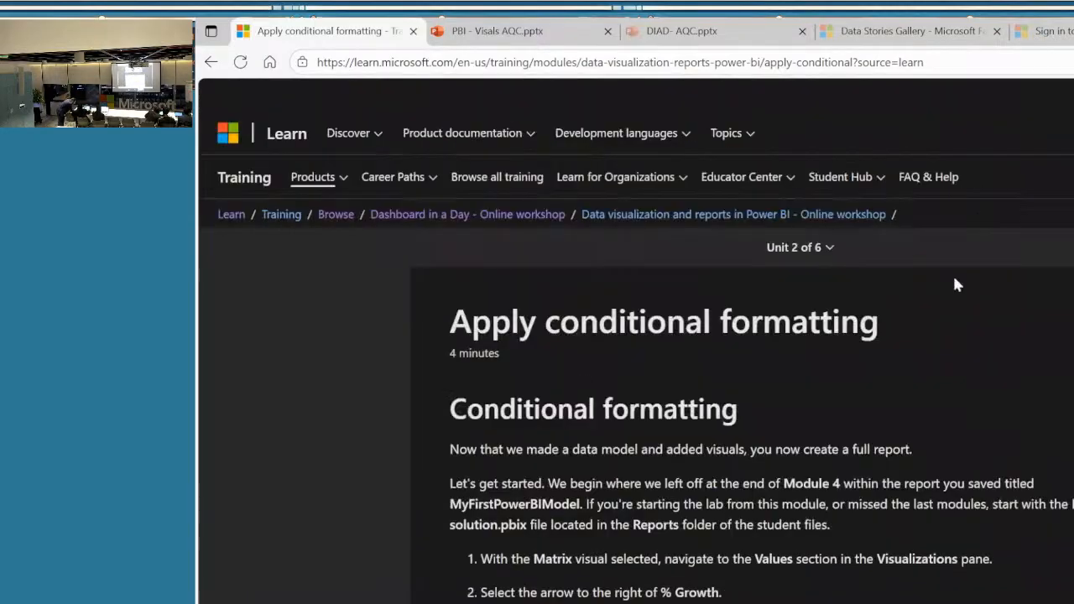
{"action": "scroll", "coordinate": [954, 281], "scroll_direction": "down", "scroll_amount": 2}
{"action": "scroll", "coordinate": [954, 281], "scroll_direction": "down", "scroll_amount": 1}
{"action": "key", "text": "ctrl+plus"}
{"action": "scroll", "coordinate": [954, 281], "scroll_direction": "down", "scroll_amount": 1}
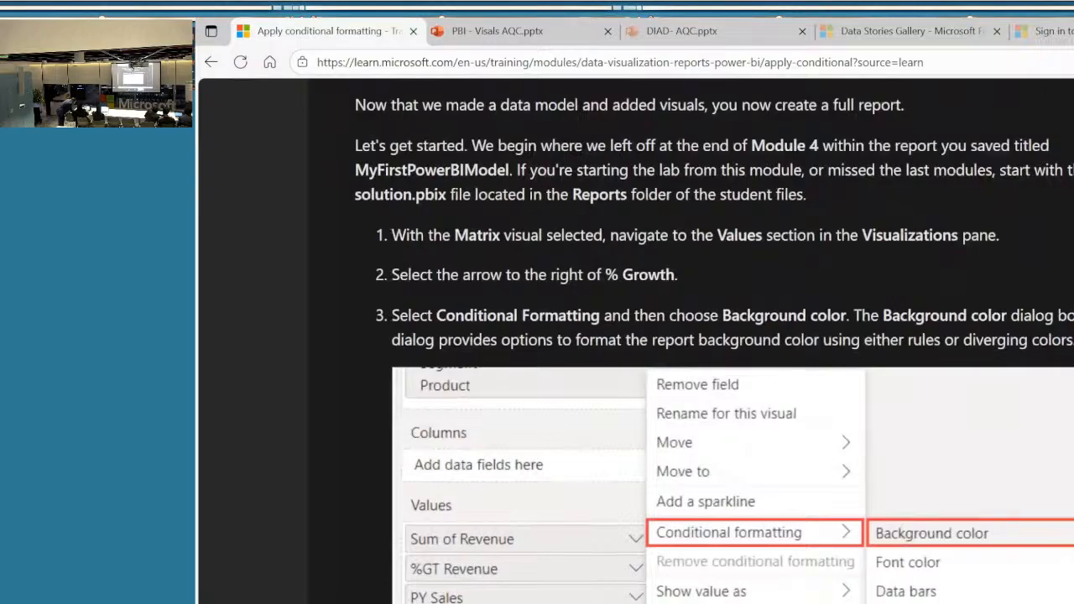
Step: Switch to Power BI Desktop, close the DIAD Final Report and bring up the Lab 3 solution report
{"action": "key", "text": "alt+Tab"}
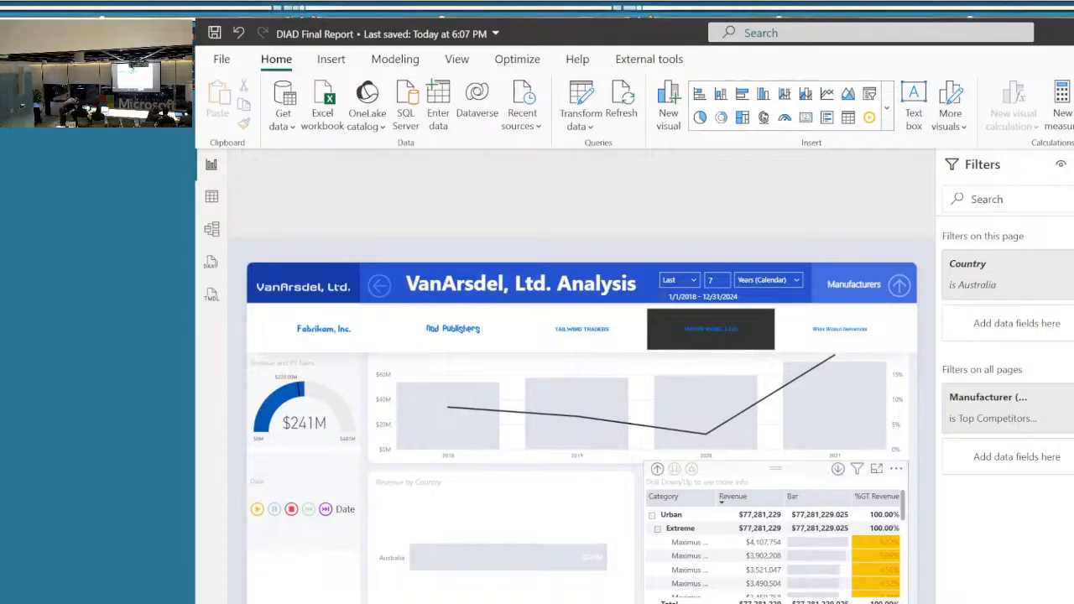
{"action": "left_click", "coordinate": [776, 483]}
{"action": "key", "text": "alt+F4"}
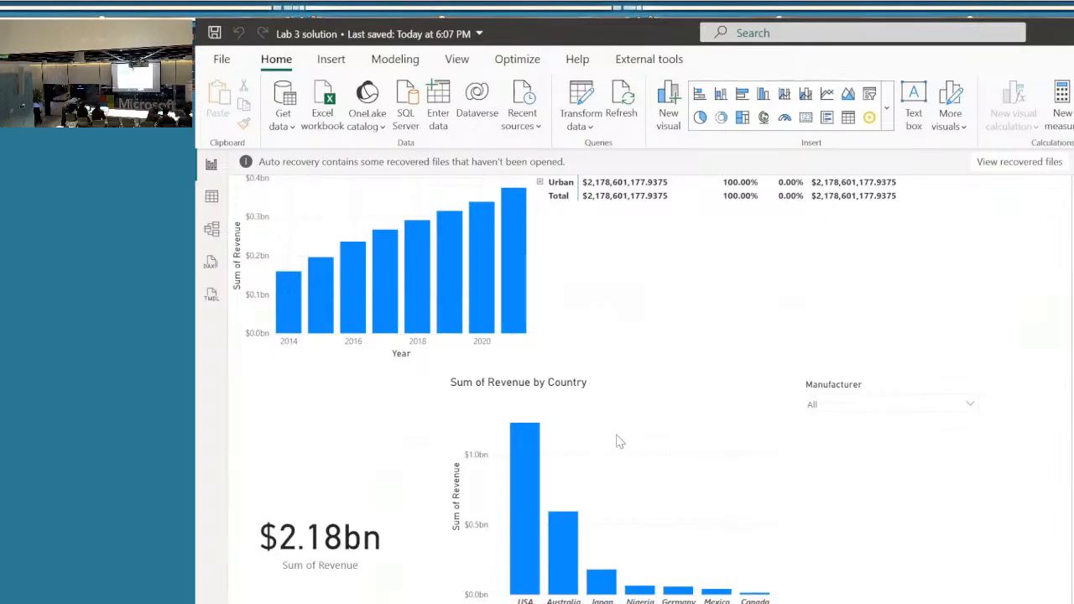
Step: Move the Category revenue matrix slightly down on the report page, beside the Sum of Revenue by Year chart
{"action": "left_click_drag", "start_coordinate": [709, 257], "coordinate": [720, 339]}
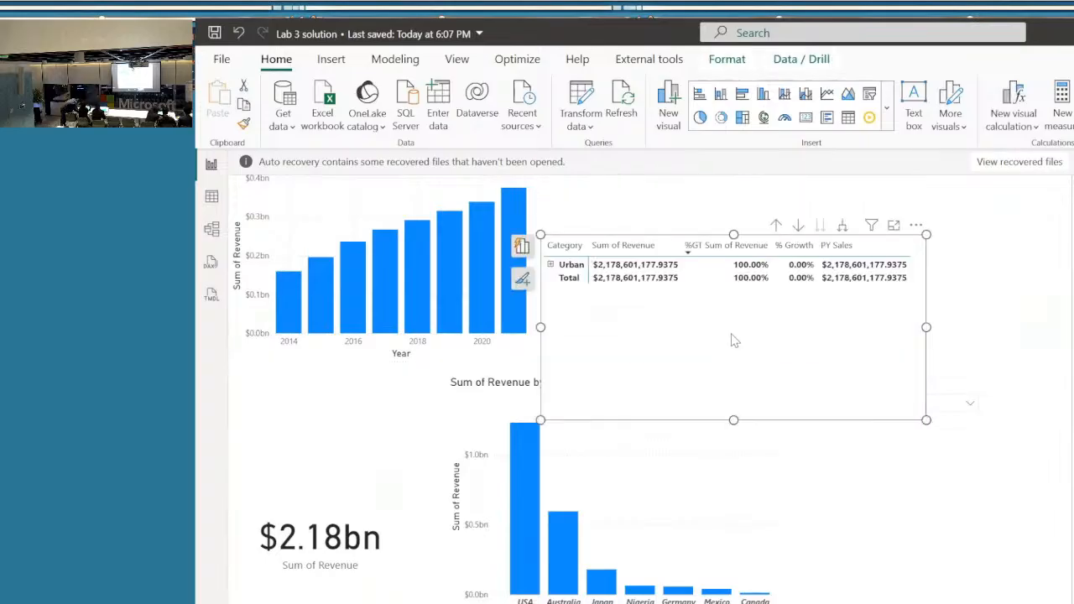
{"action": "scroll", "coordinate": [704, 325], "scroll_direction": "up", "scroll_amount": 1}
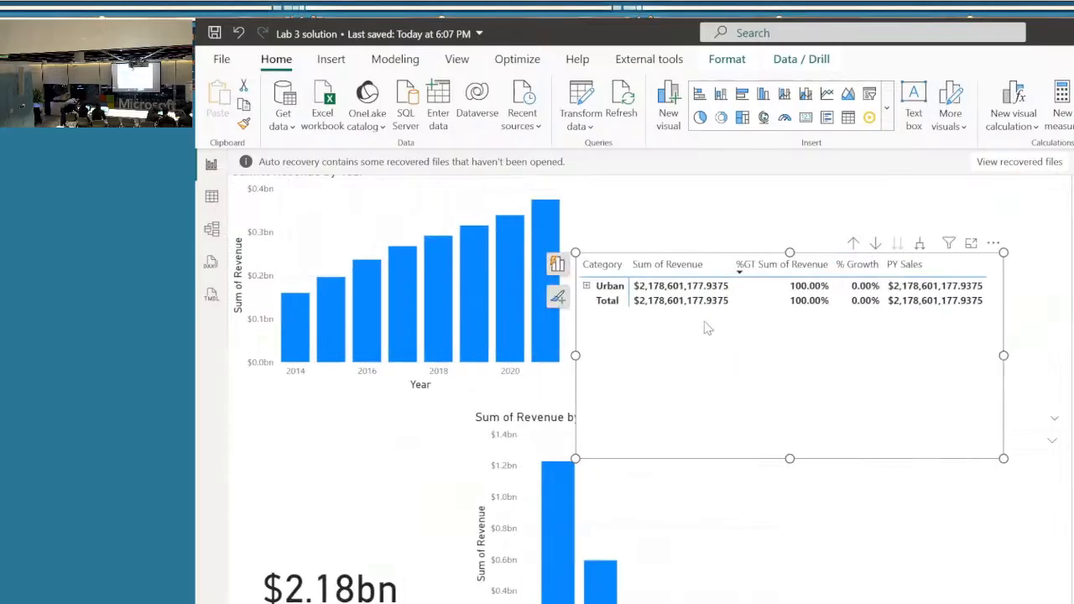
{"action": "scroll", "coordinate": [708, 329], "scroll_direction": "up", "scroll_amount": 2}
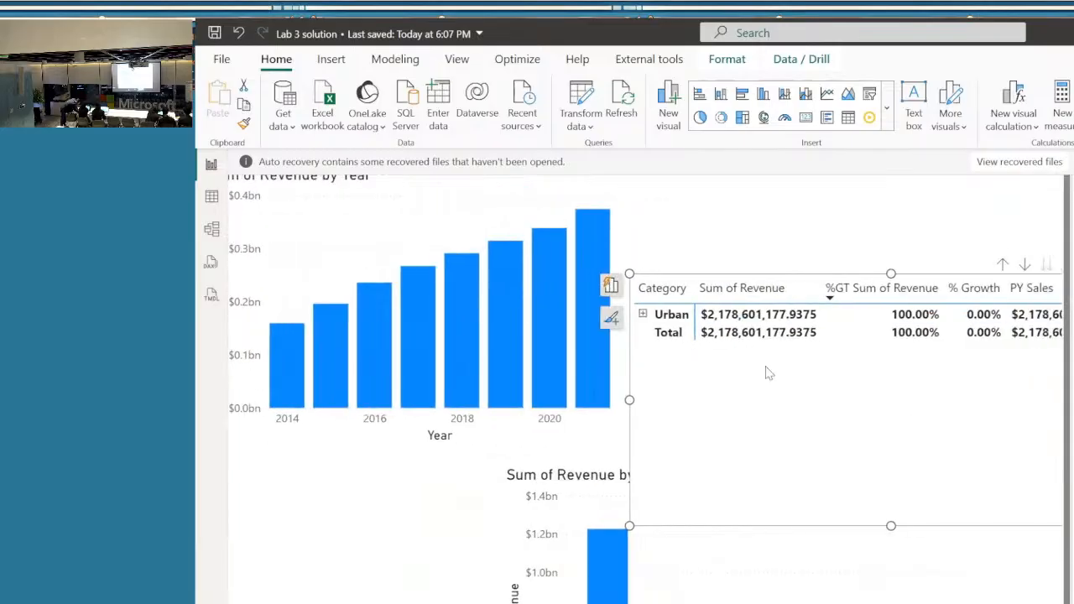
{"action": "scroll", "coordinate": [769, 373], "scroll_direction": "right", "scroll_amount": 2}
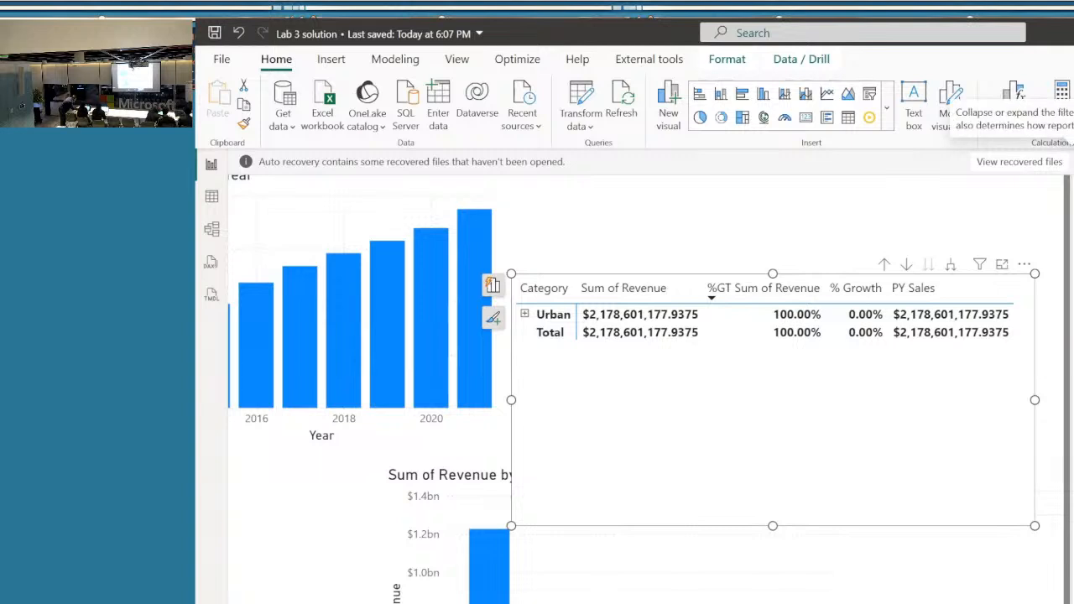
{"action": "left_click_drag", "start_coordinate": [985, 404], "coordinate": [965, 412]}
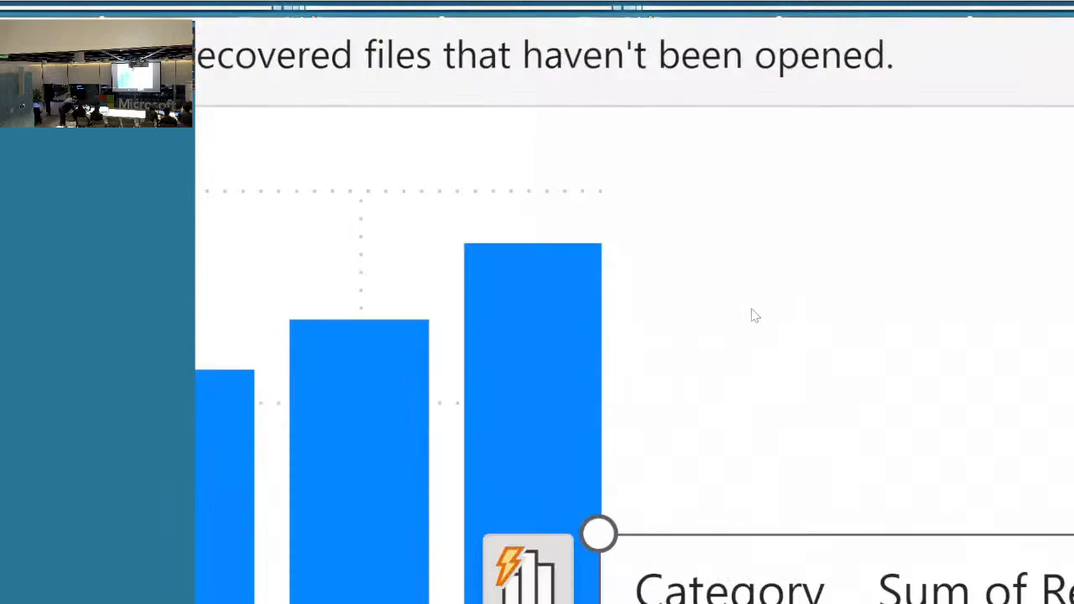
Step: Expand the Urban category and its Moderation segment in the matrix and look through the product rows
{"action": "scroll", "coordinate": [753, 315], "scroll_direction": "right", "scroll_amount": 1}
{"action": "scroll", "coordinate": [753, 314], "scroll_direction": "down", "scroll_amount": 5}
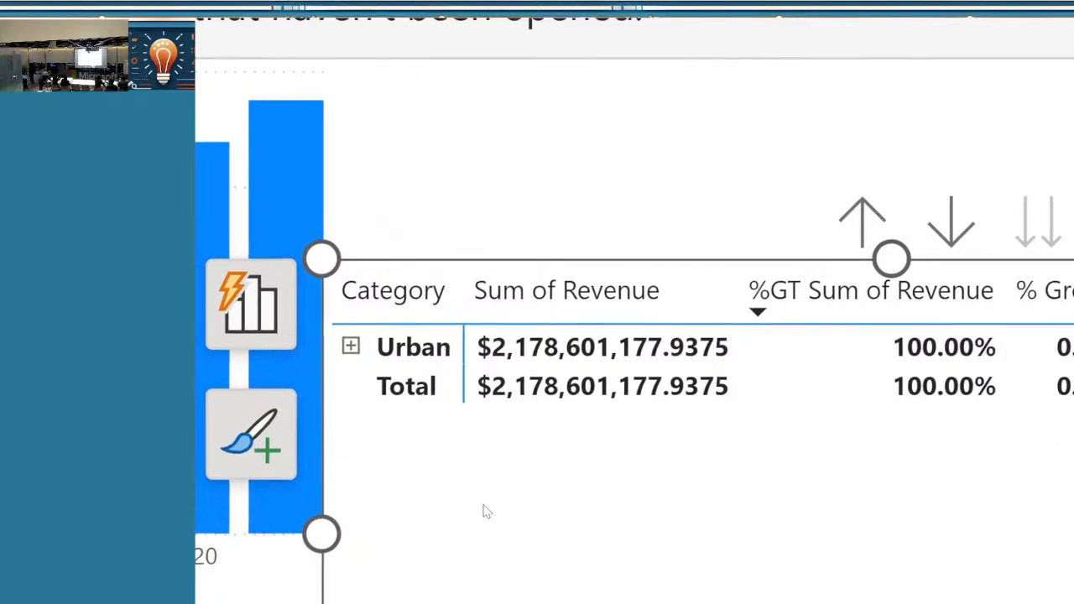
{"action": "left_click", "coordinate": [349, 349]}
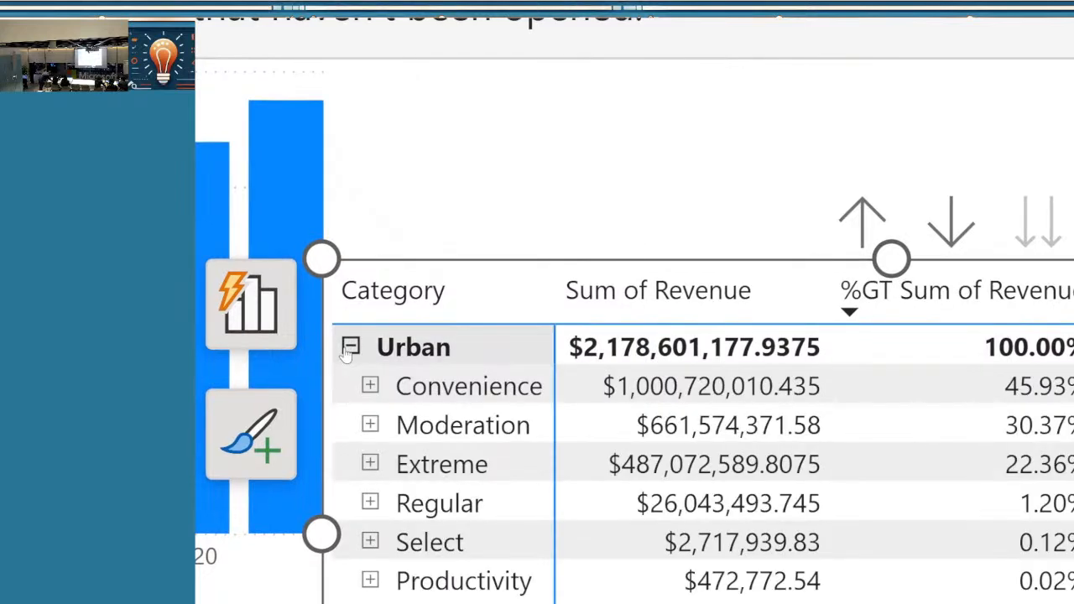
{"action": "left_click", "coordinate": [370, 426]}
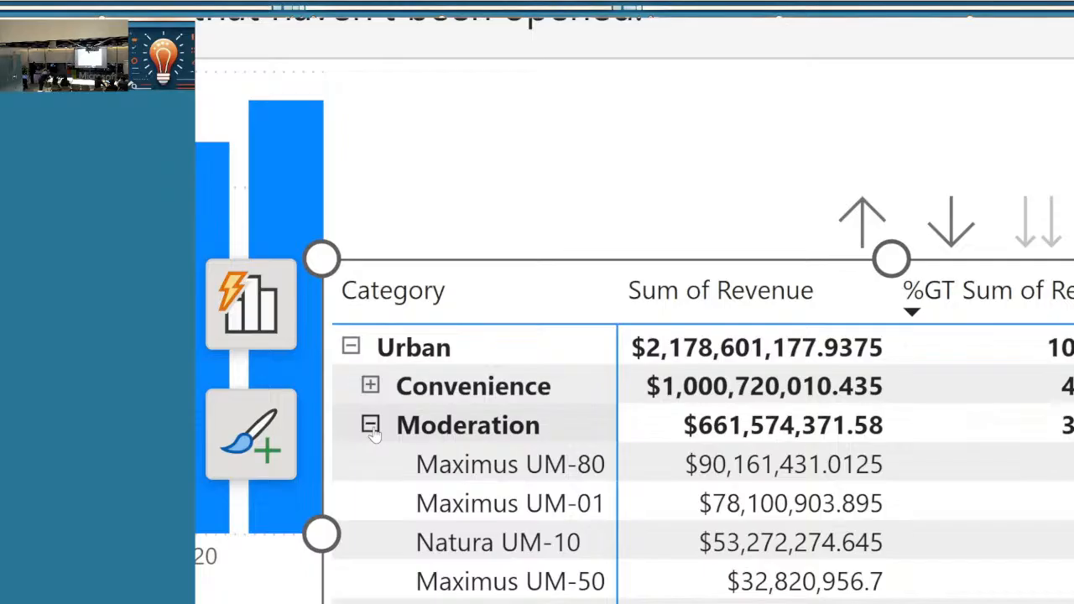
{"action": "scroll", "coordinate": [372, 432], "scroll_direction": "right", "scroll_amount": 3}
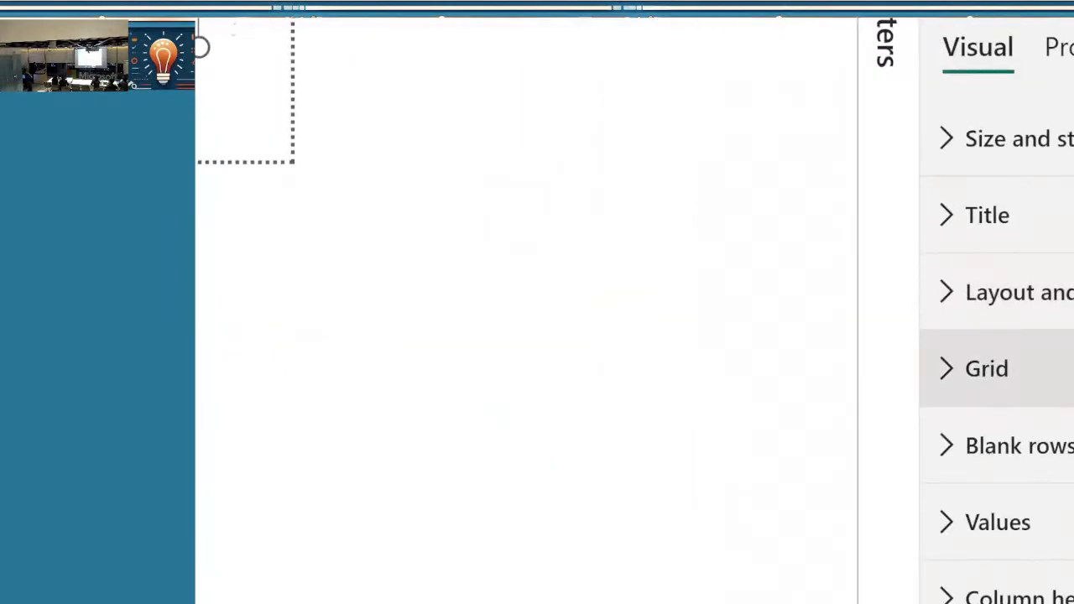
{"action": "scroll", "coordinate": [462, 328], "scroll_direction": "up", "scroll_amount": 3}
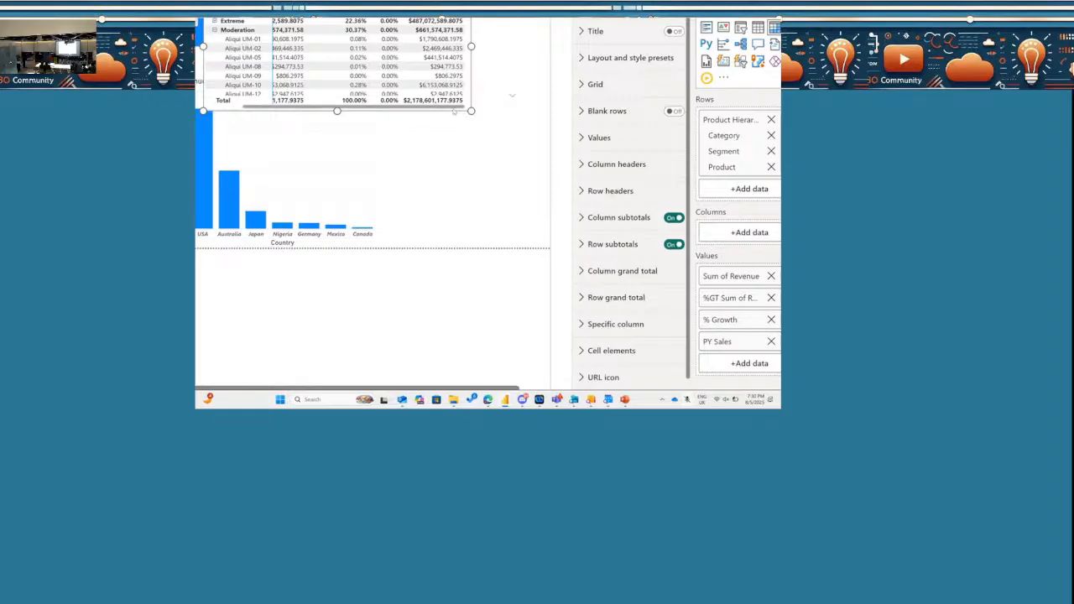
{"action": "scroll", "coordinate": [453, 110], "scroll_direction": "down", "scroll_amount": 5}
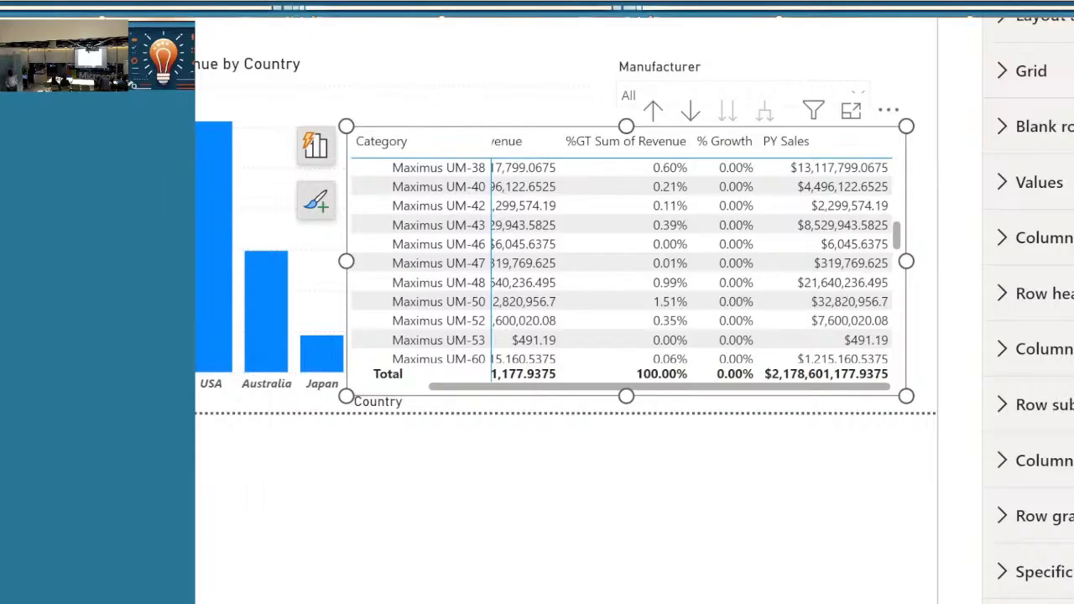
Step: Open the background color conditional formatting settings for the matrix's PY Sales values
{"action": "left_click", "coordinate": [1071, 600]}
{"action": "mouse_move", "coordinate": [1055, 402]}
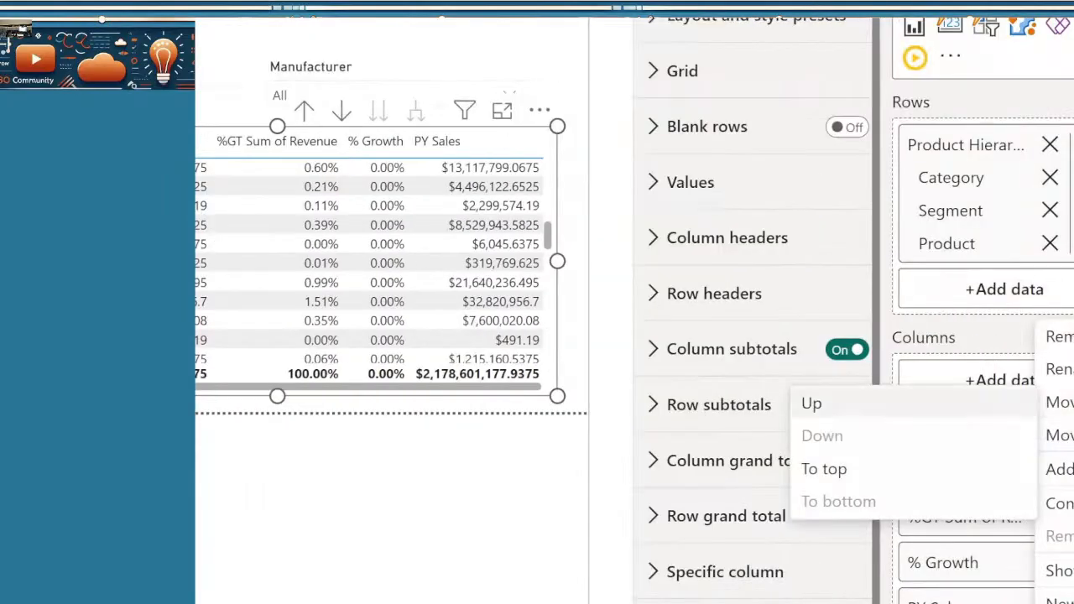
{"action": "left_click", "coordinate": [814, 403]}
{"action": "right_click", "coordinate": [948, 601]}
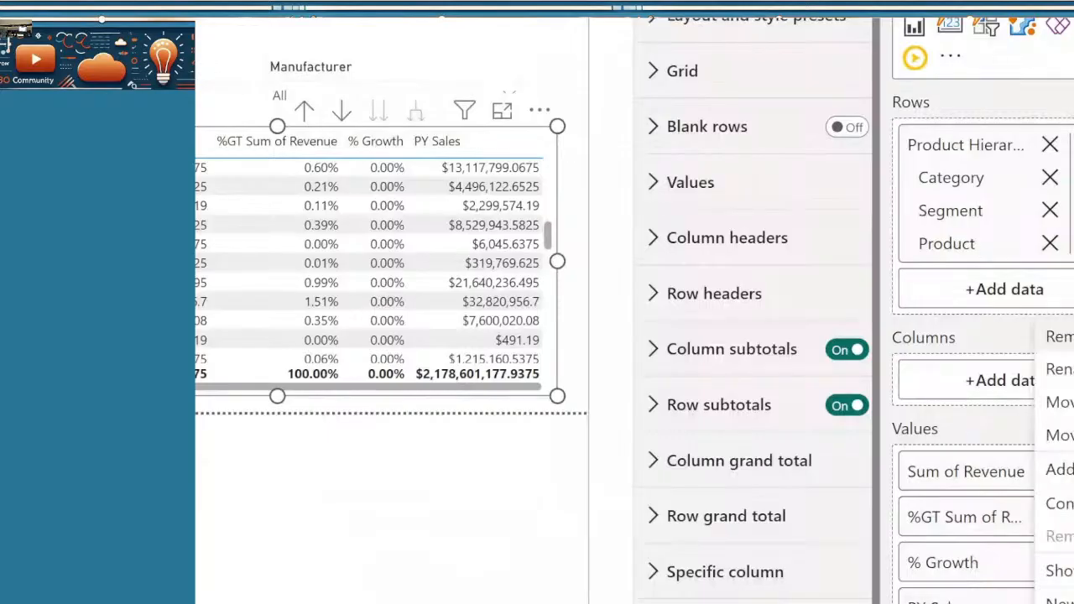
{"action": "mouse_move", "coordinate": [1058, 503]}
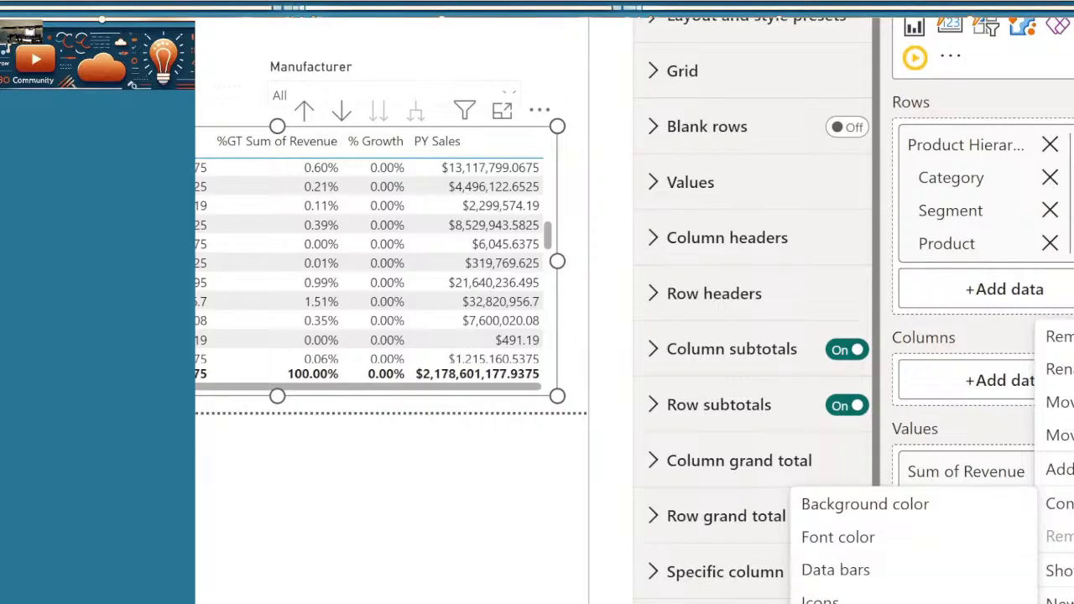
{"action": "left_click", "coordinate": [887, 521]}
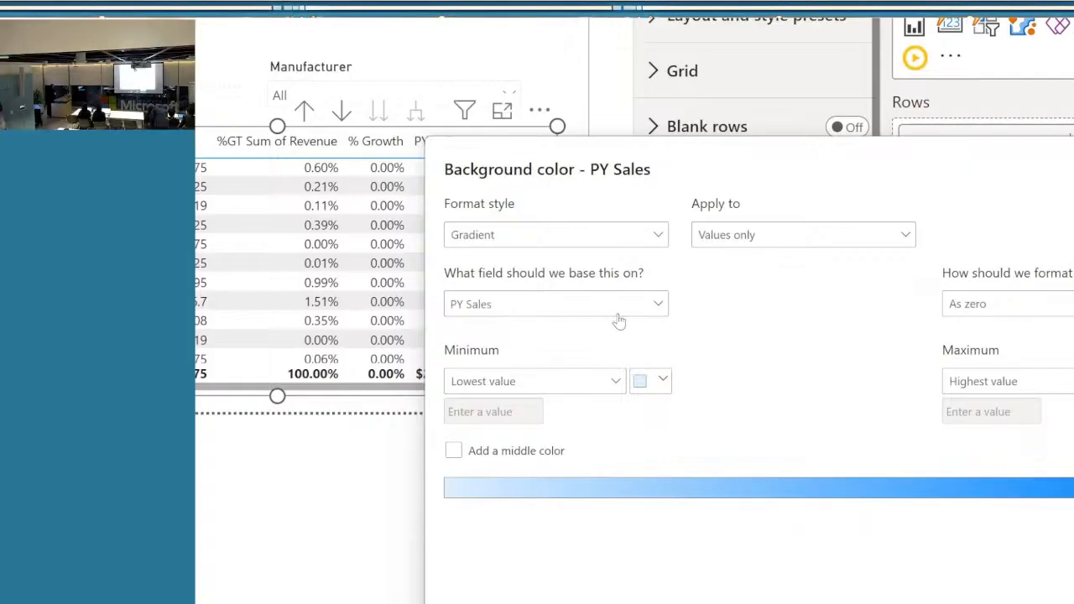
Step: Try the Rules and Field value format styles for the PY Sales background color, view the available base fields, and return to Gradient
{"action": "left_click", "coordinate": [659, 237]}
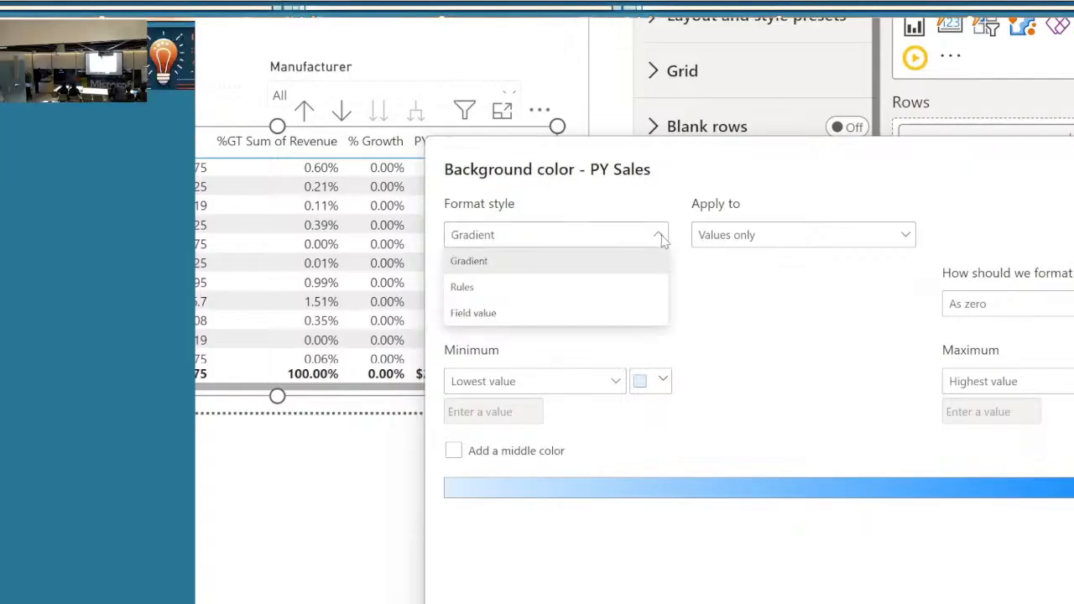
{"action": "left_click", "coordinate": [729, 294]}
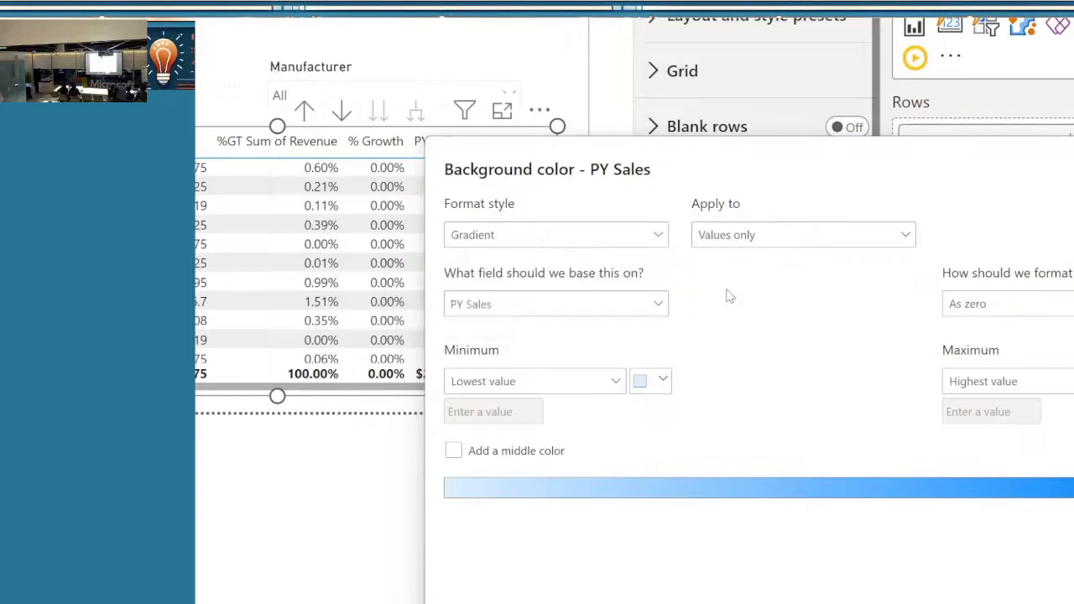
{"action": "left_click", "coordinate": [661, 246]}
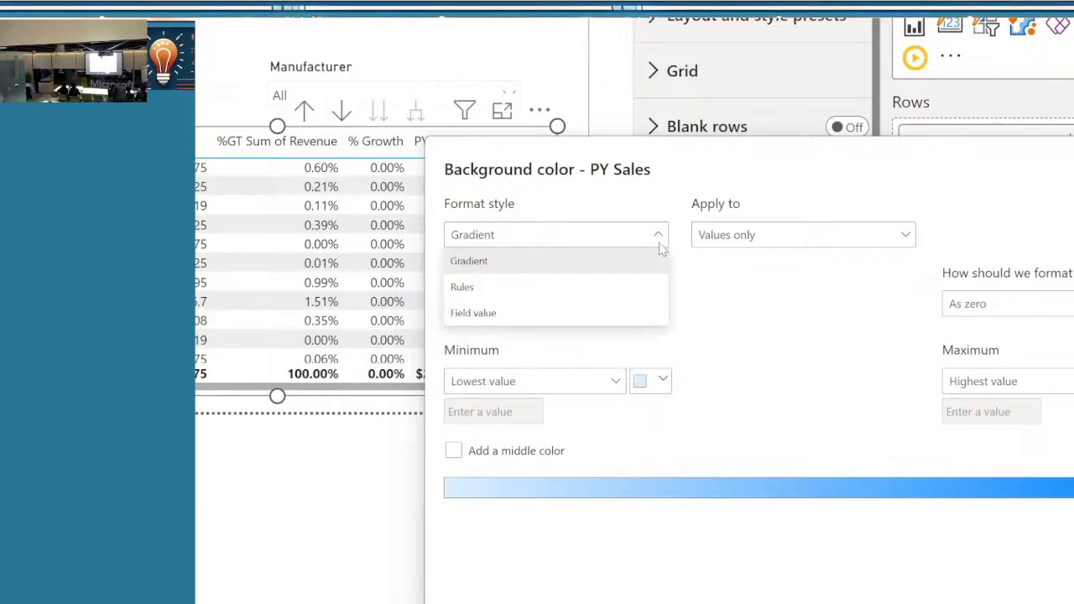
{"action": "left_click", "coordinate": [640, 290]}
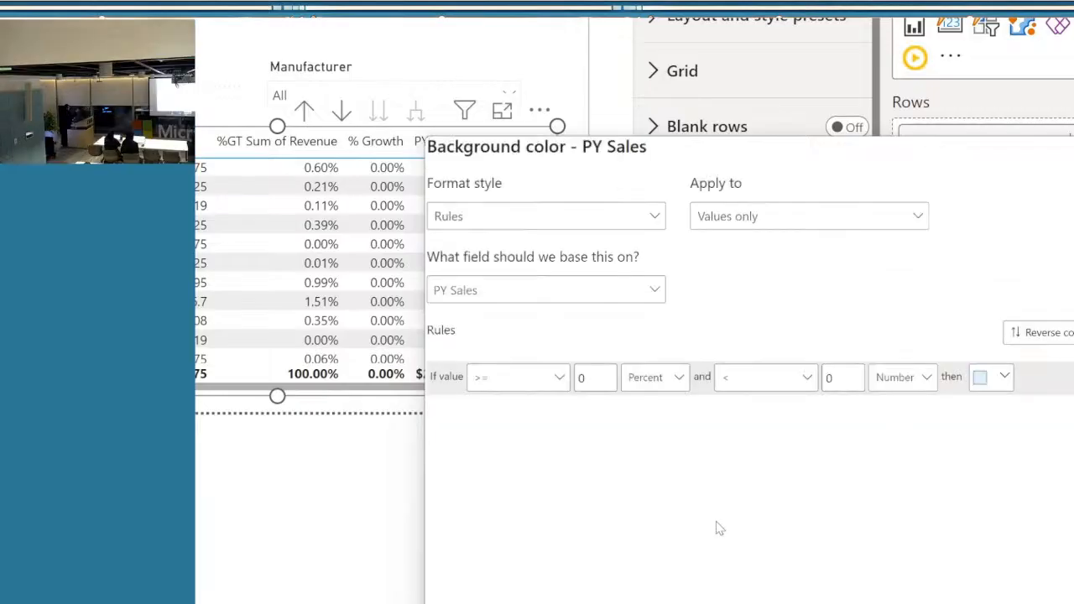
{"action": "left_click", "coordinate": [589, 223]}
{"action": "left_click", "coordinate": [559, 302]}
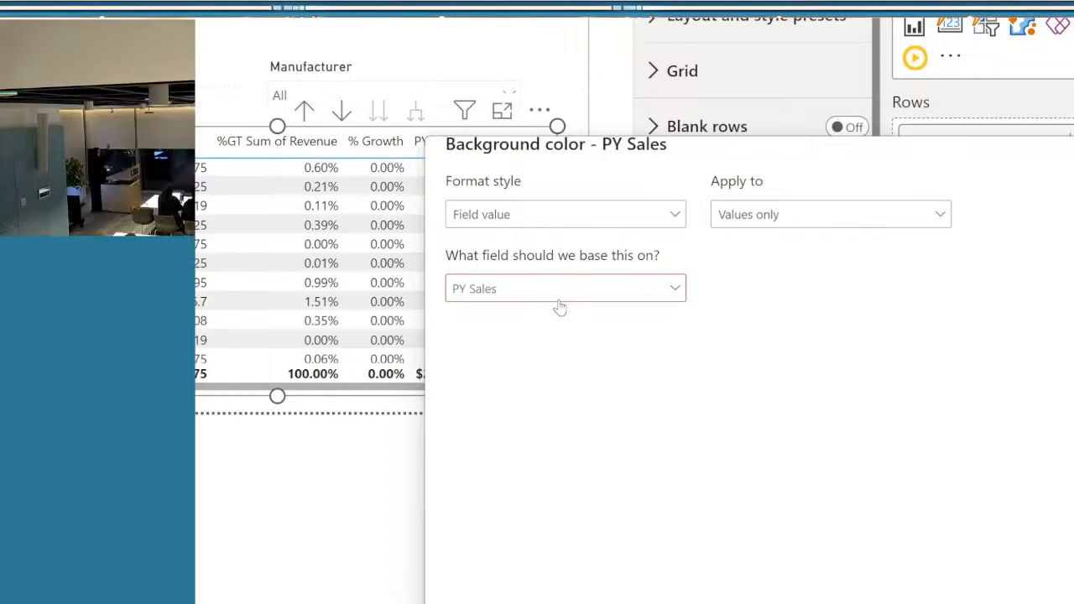
{"action": "left_click", "coordinate": [559, 299]}
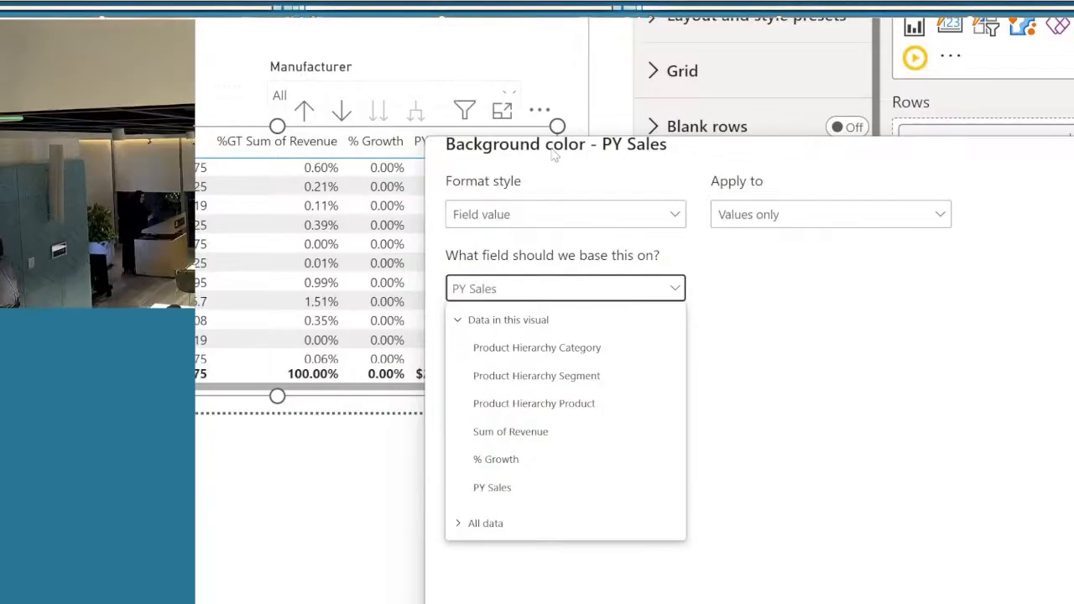
{"action": "left_click", "coordinate": [560, 221]}
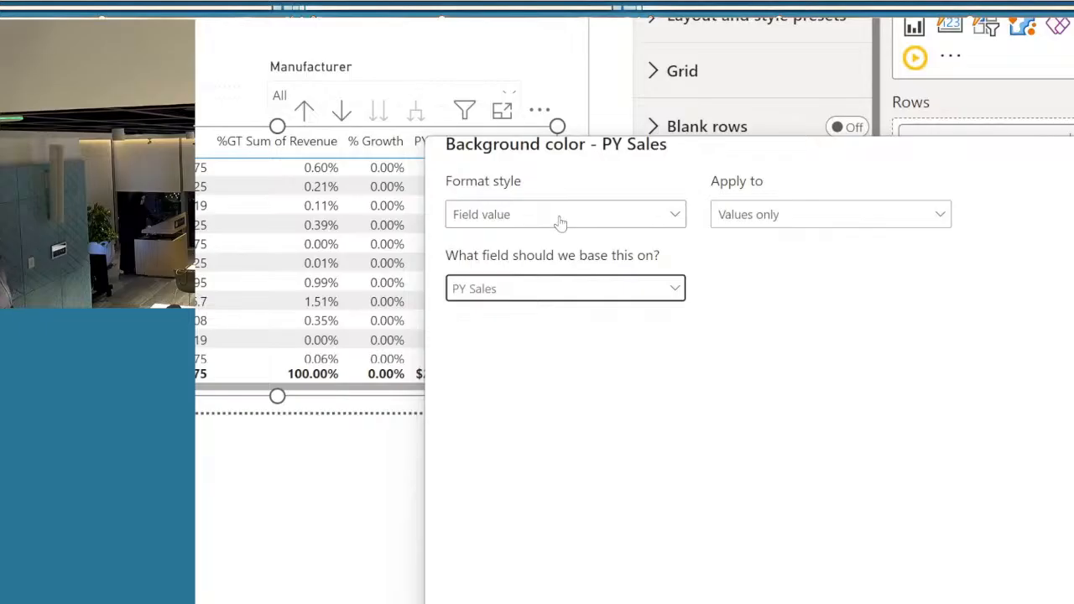
{"action": "left_click", "coordinate": [560, 221]}
{"action": "left_click", "coordinate": [556, 243]}
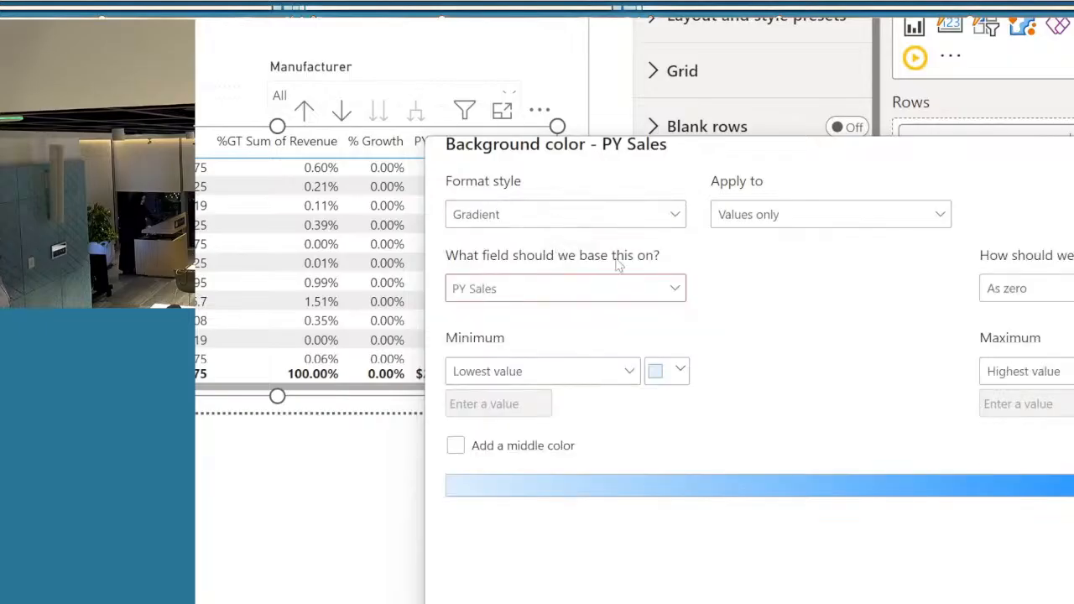
Step: Set the gradient's lowest-value color to light red and its highest-value color to the custom green #0FC972
{"action": "scroll", "coordinate": [646, 293], "scroll_direction": "down", "scroll_amount": 1}
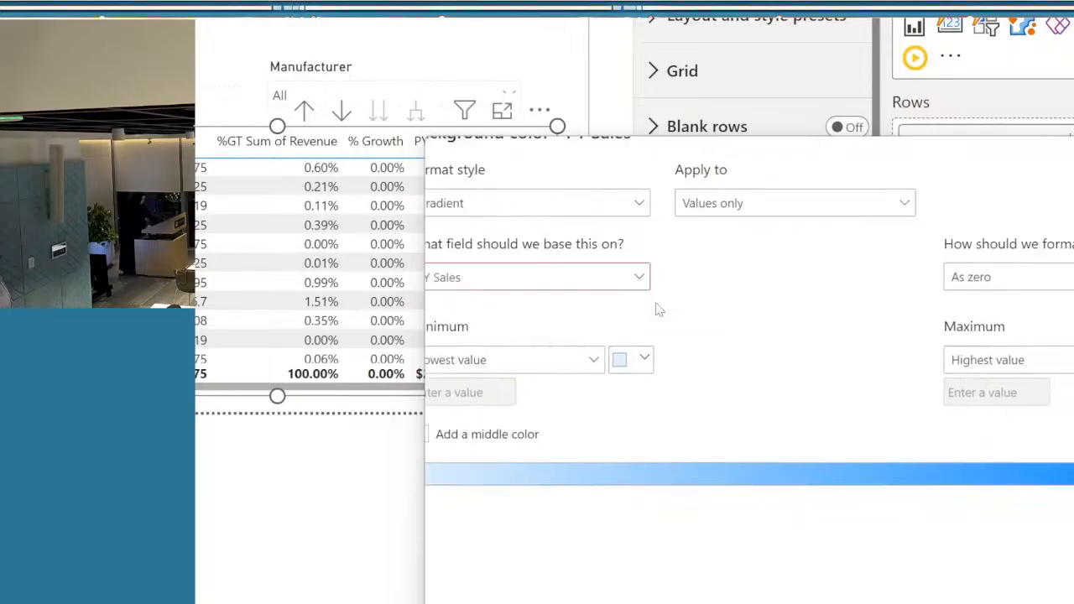
{"action": "left_click", "coordinate": [654, 362]}
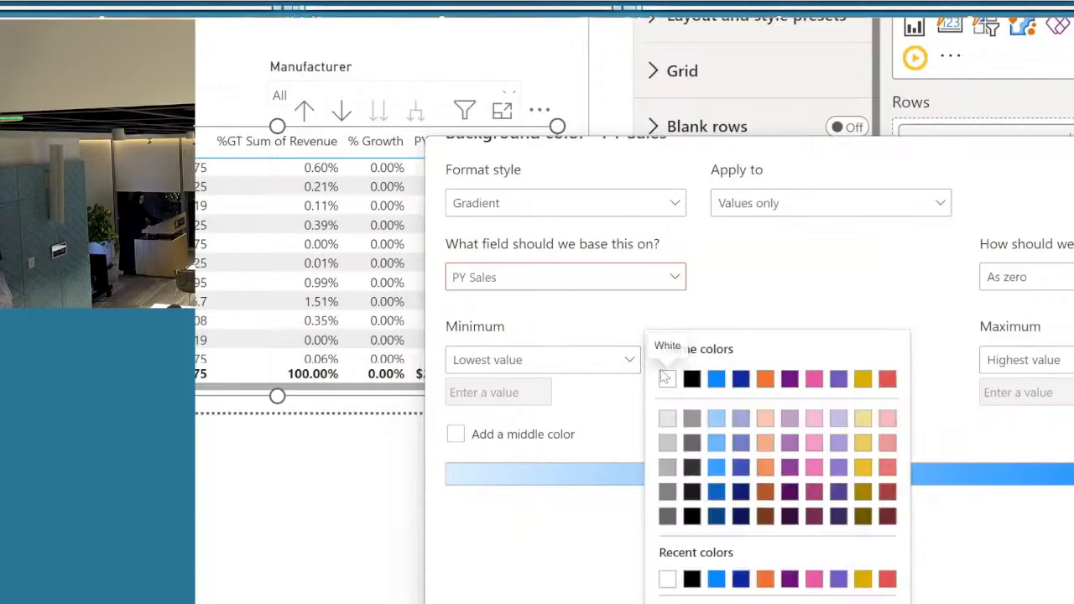
{"action": "left_click", "coordinate": [888, 426]}
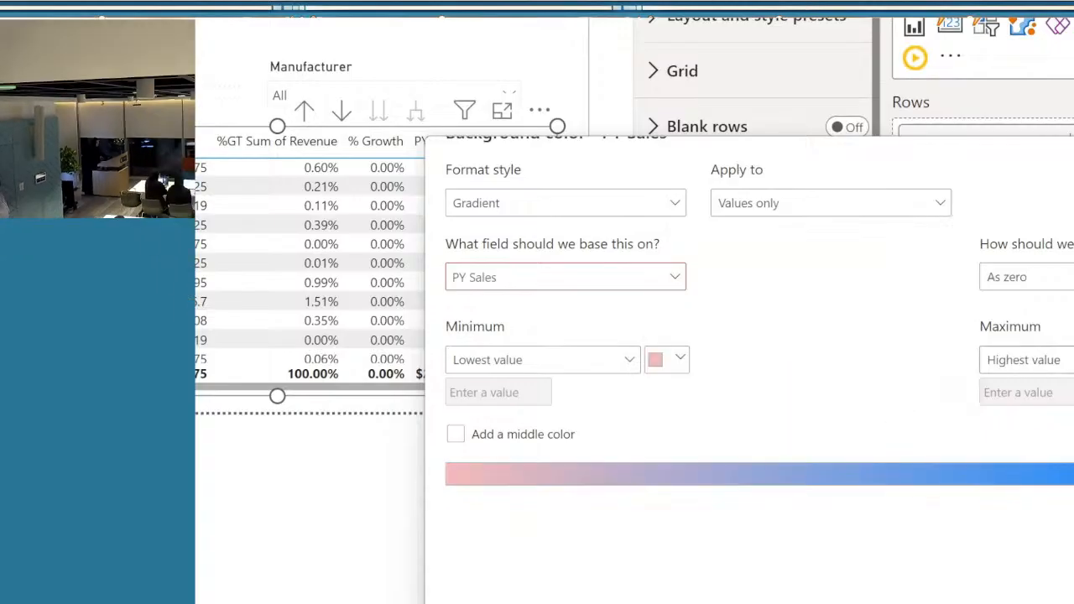
{"action": "scroll", "coordinate": [887, 426], "scroll_direction": "right", "scroll_amount": 2}
{"action": "left_click", "coordinate": [1073, 360]}
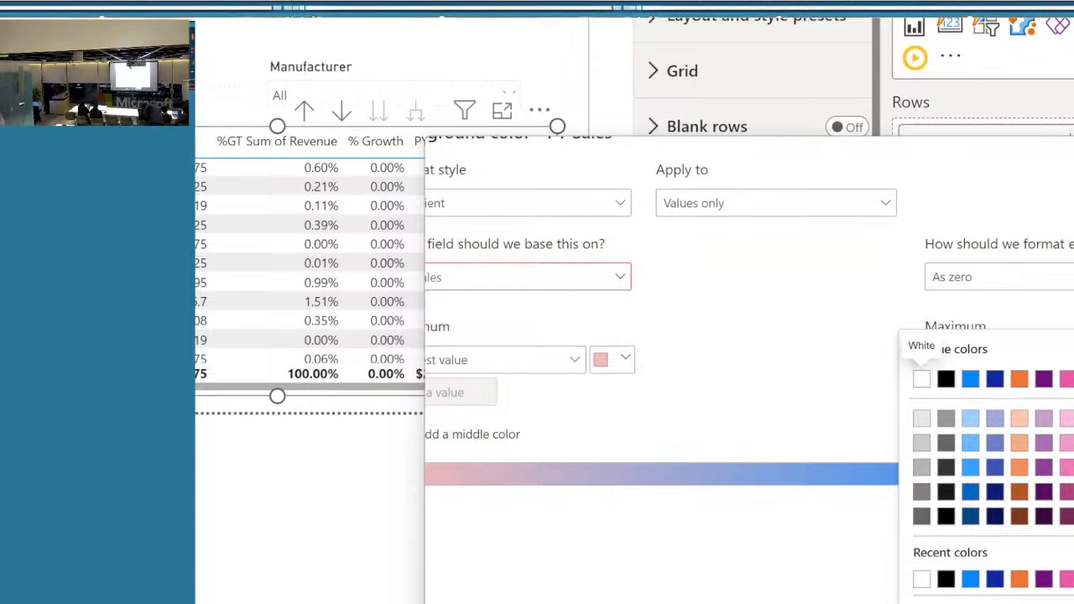
{"action": "left_click", "coordinate": [965, 603]}
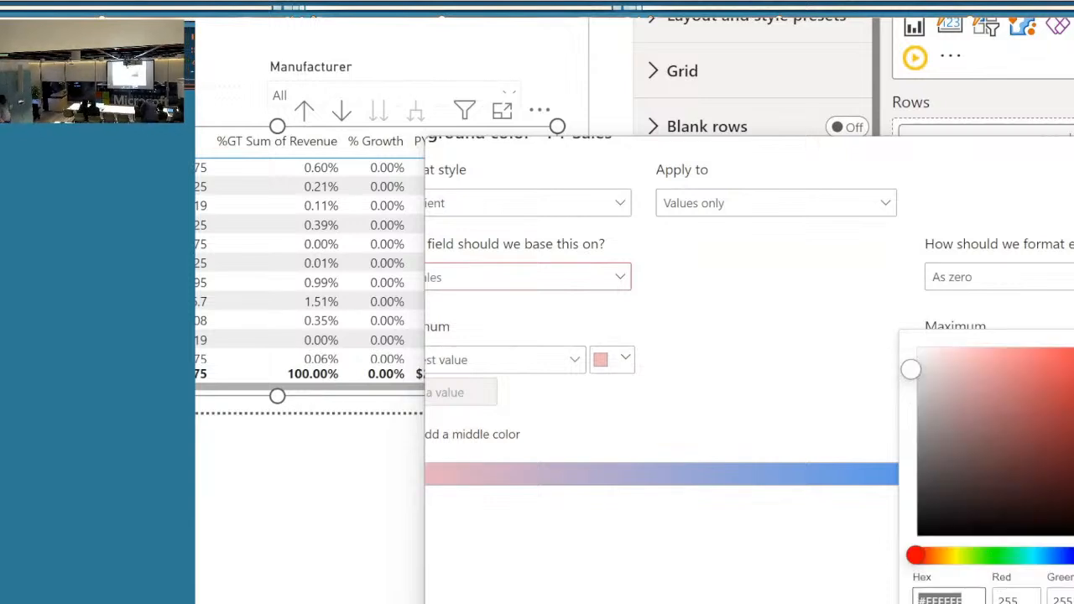
{"action": "left_click", "coordinate": [1013, 557]}
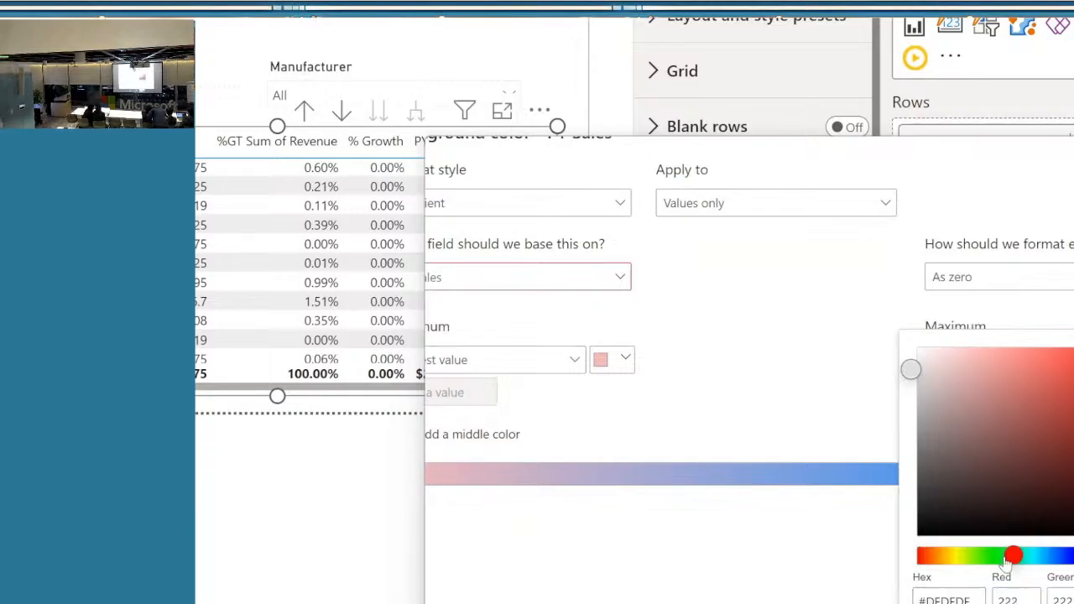
{"action": "left_click_drag", "start_coordinate": [1073, 453], "coordinate": [1073, 388]}
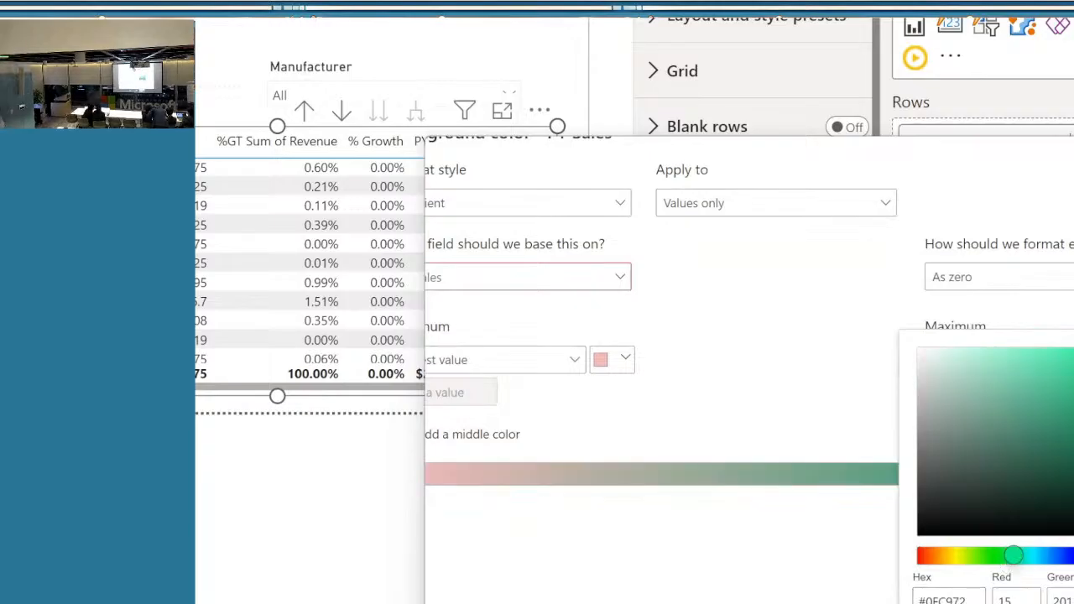
{"action": "left_click", "coordinate": [806, 537]}
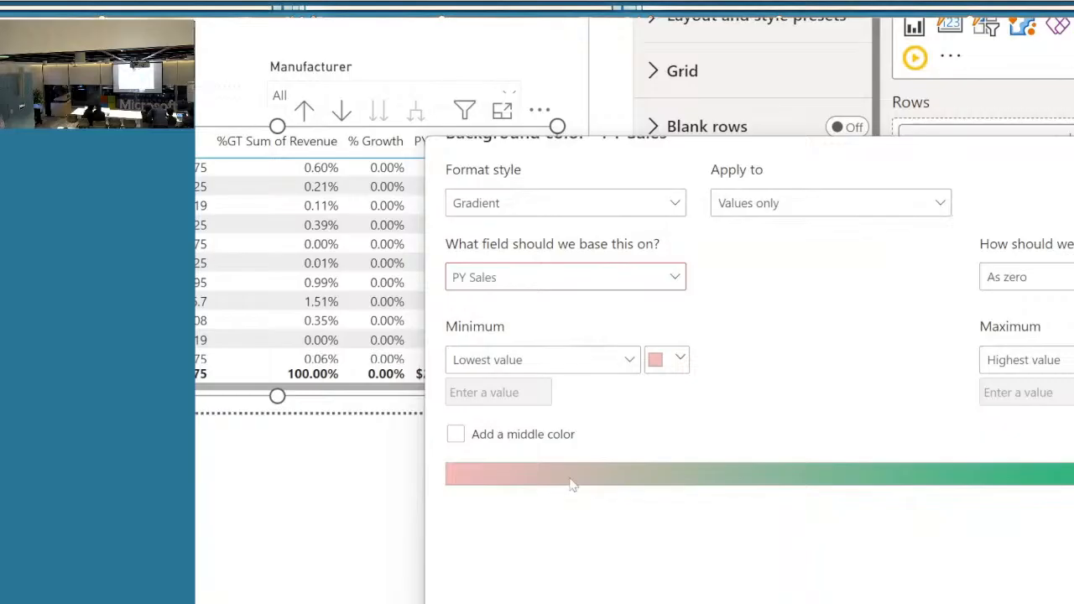
Step: Add a middle color to the PY Sales background gradient, keep PY Sales as the base field, and apply the formatting
{"action": "left_click", "coordinate": [526, 441]}
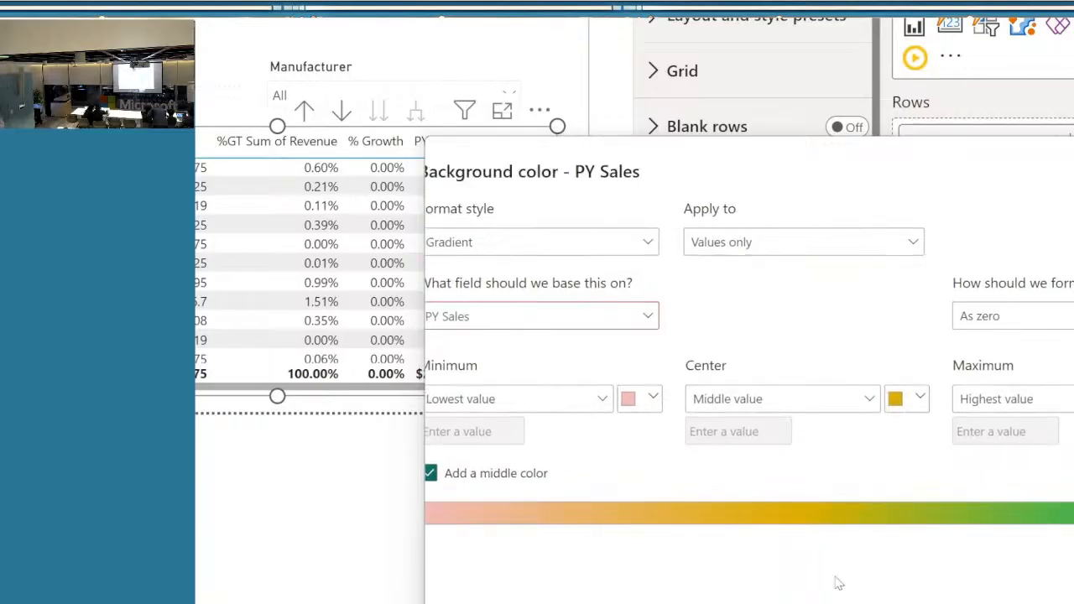
{"action": "left_click", "coordinate": [671, 326]}
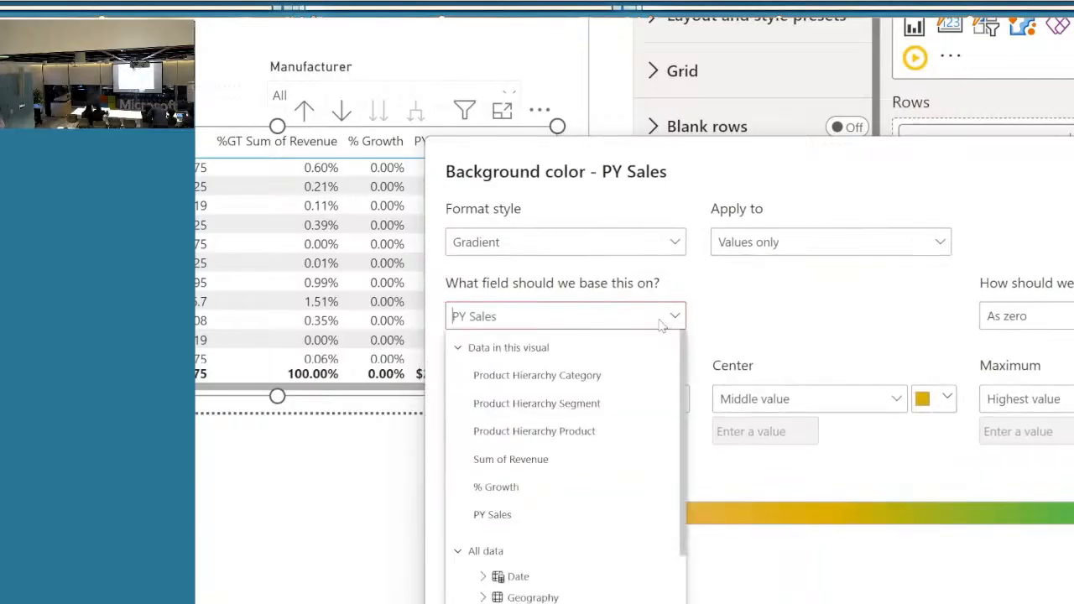
{"action": "left_click", "coordinate": [492, 515]}
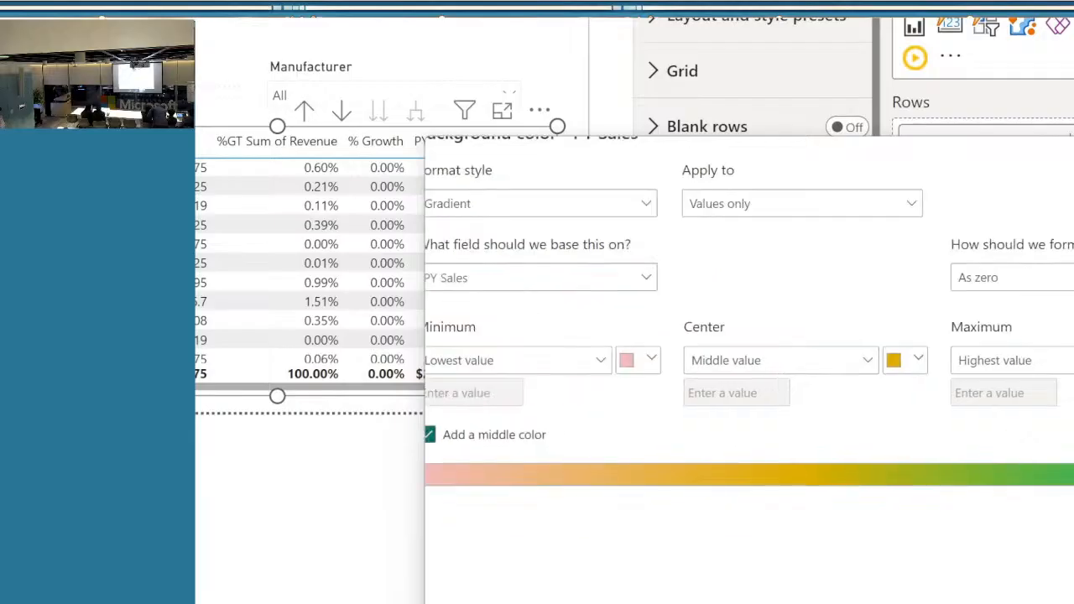
{"action": "left_click", "coordinate": [612, 445]}
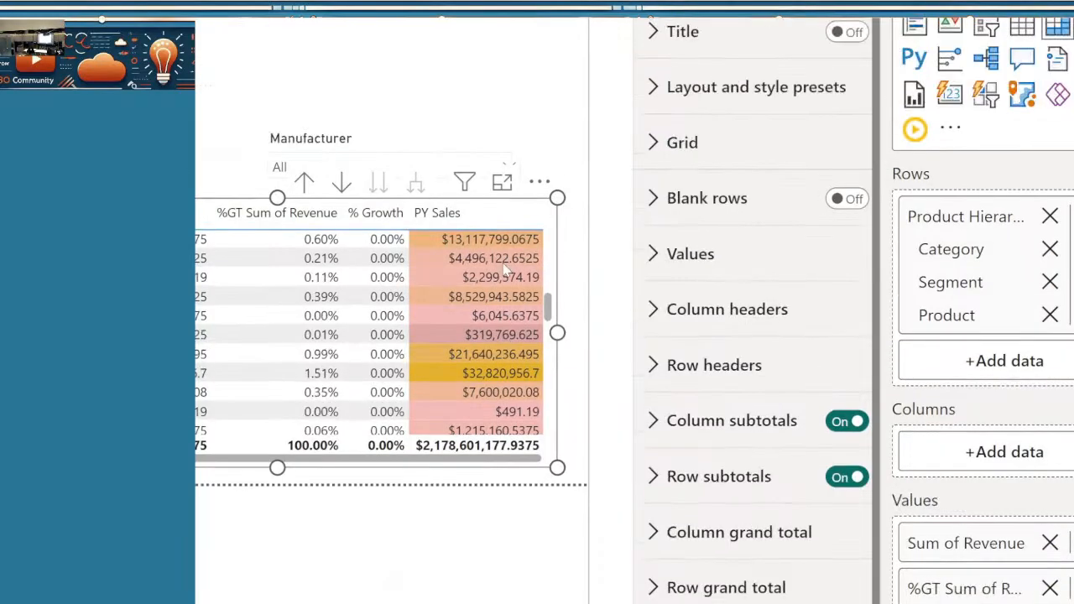
Step: Widen the matrix slightly and move it up so it uncovers most of the Sum of Revenue by Country chart
{"action": "scroll", "coordinate": [547, 351], "scroll_direction": "up", "scroll_amount": 5}
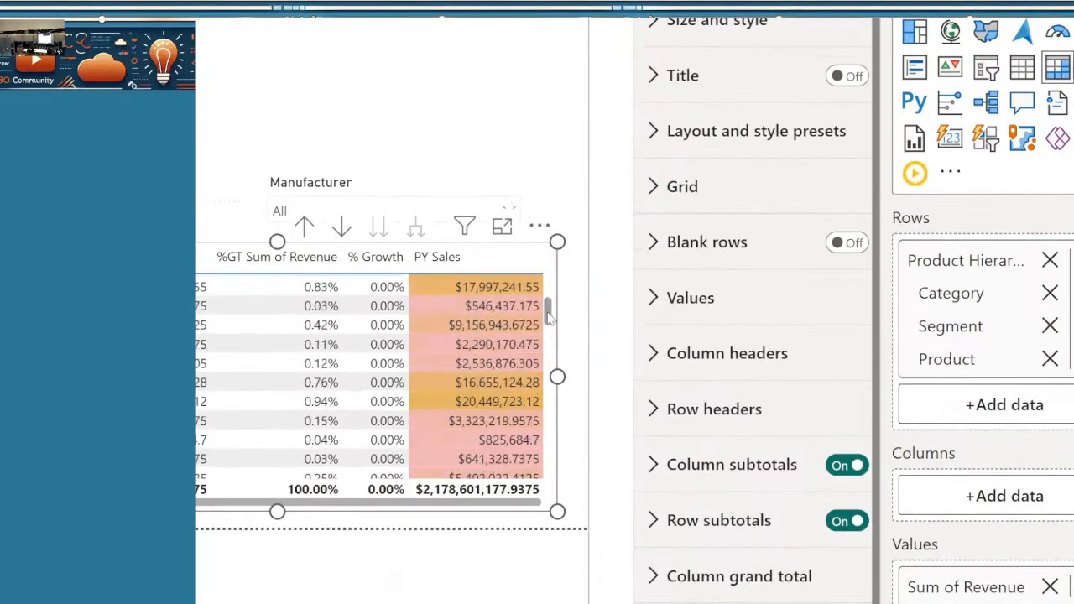
{"action": "scroll", "coordinate": [548, 351], "scroll_direction": "down", "scroll_amount": 5}
{"action": "scroll", "coordinate": [547, 351], "scroll_direction": "down", "scroll_amount": 10}
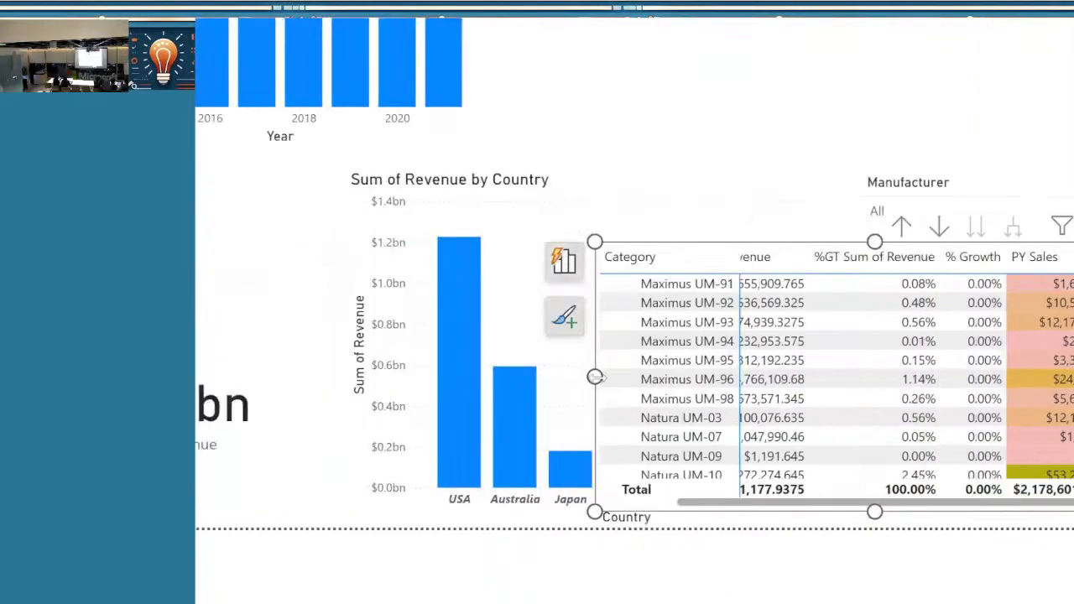
{"action": "mouse_move", "coordinate": [594, 377]}
{"action": "left_mouse_down"}
{"action": "mouse_move", "coordinate": [710, 377]}
{"action": "mouse_move", "coordinate": [581, 367]}
{"action": "left_mouse_up"}
{"action": "left_click_drag", "start_coordinate": [1072, 225], "coordinate": [1073, 18]}
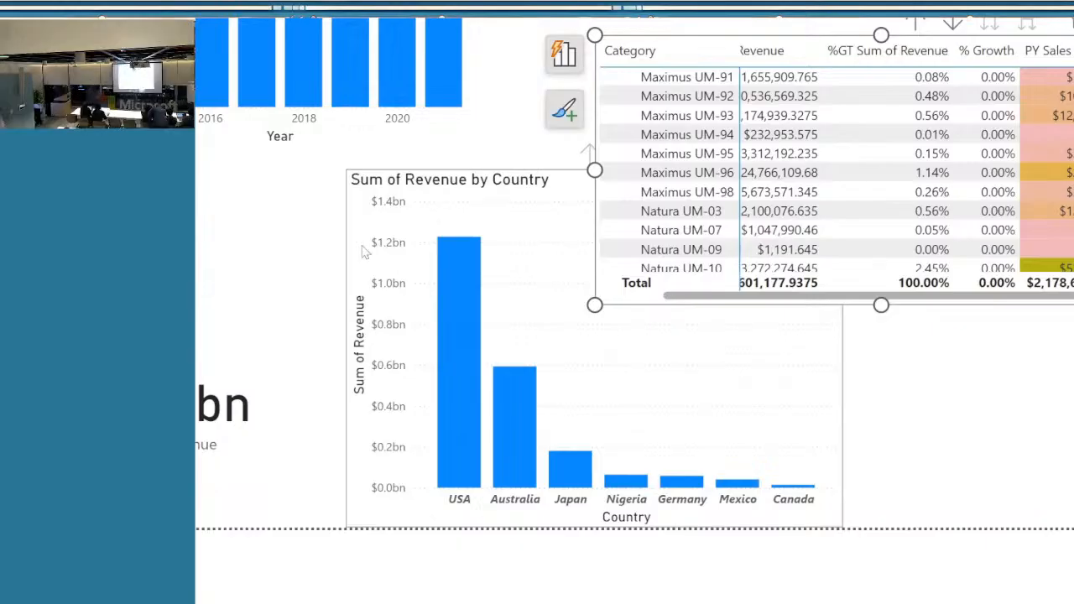
Step: Select the Sum of Revenue by Country chart, search its format settings for "backg", and clear the search
{"action": "left_click", "coordinate": [642, 311]}
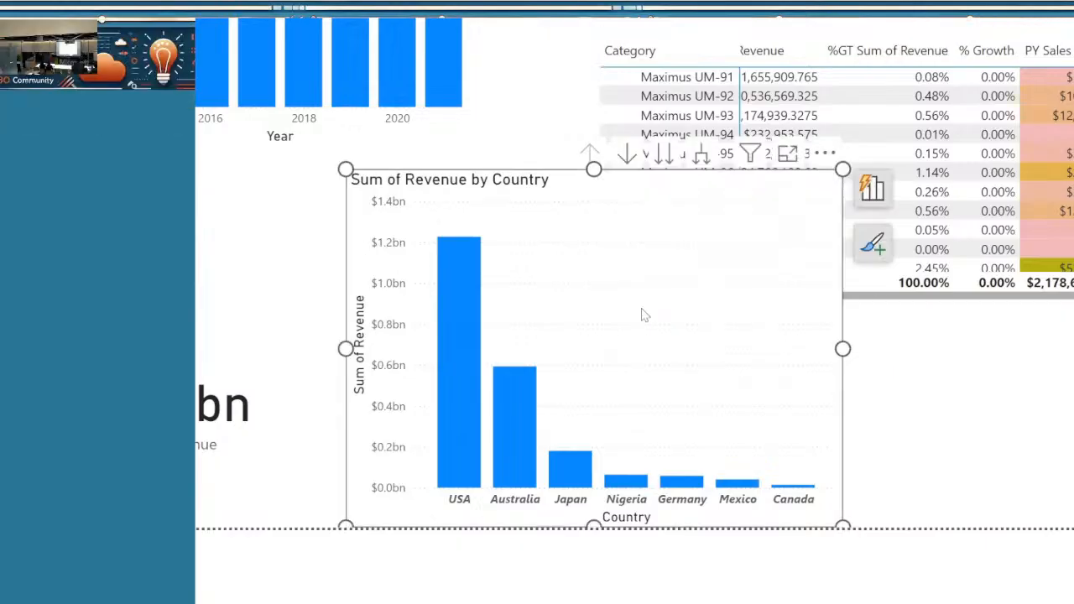
{"action": "scroll", "coordinate": [1005, 449], "scroll_direction": "right", "scroll_amount": 1}
{"action": "scroll", "coordinate": [634, 311], "scroll_direction": "right", "scroll_amount": 1}
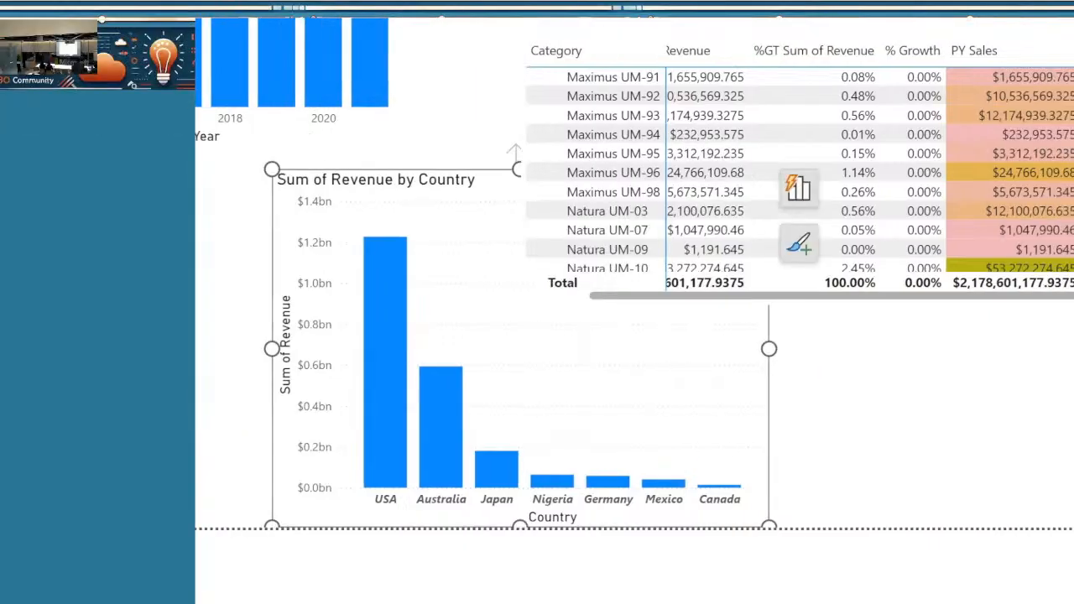
{"action": "scroll", "coordinate": [635, 310], "scroll_direction": "up", "scroll_amount": 2}
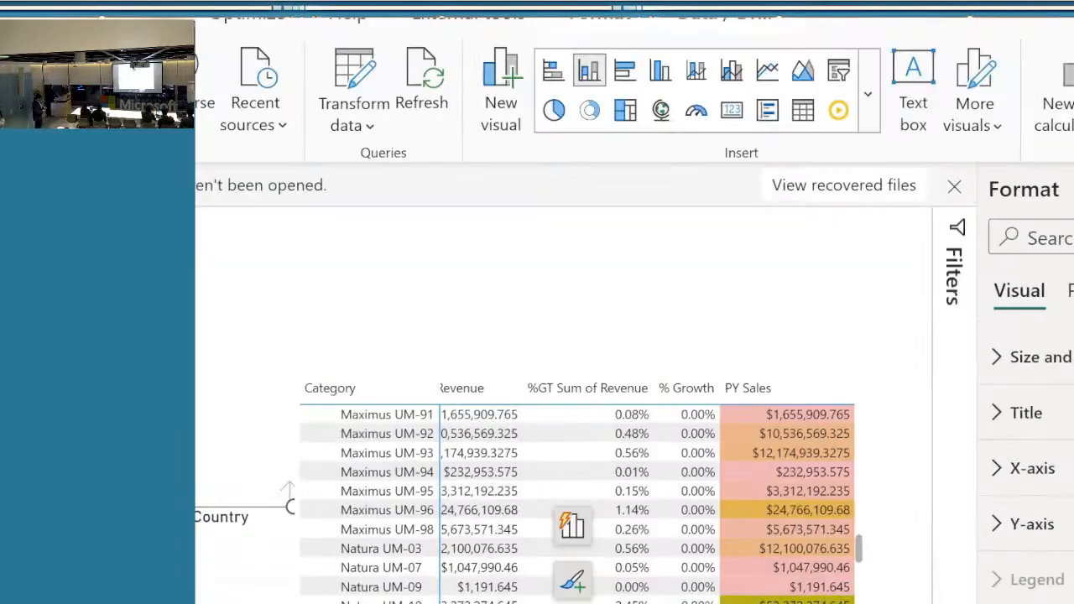
{"action": "left_click", "coordinate": [1049, 237]}
{"action": "type", "text": "back"}
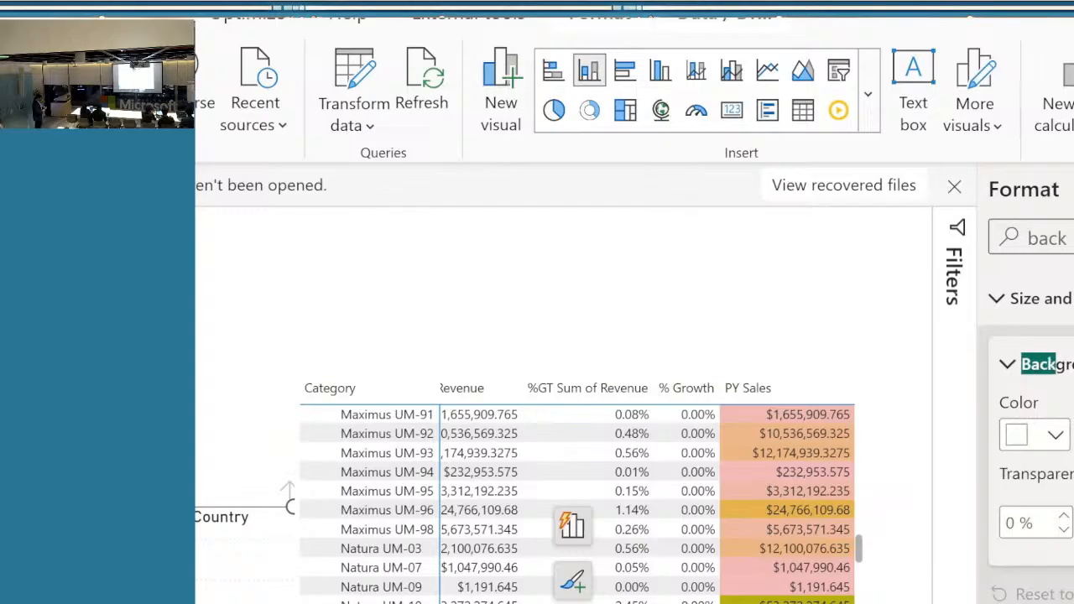
{"action": "type", "text": "g"}
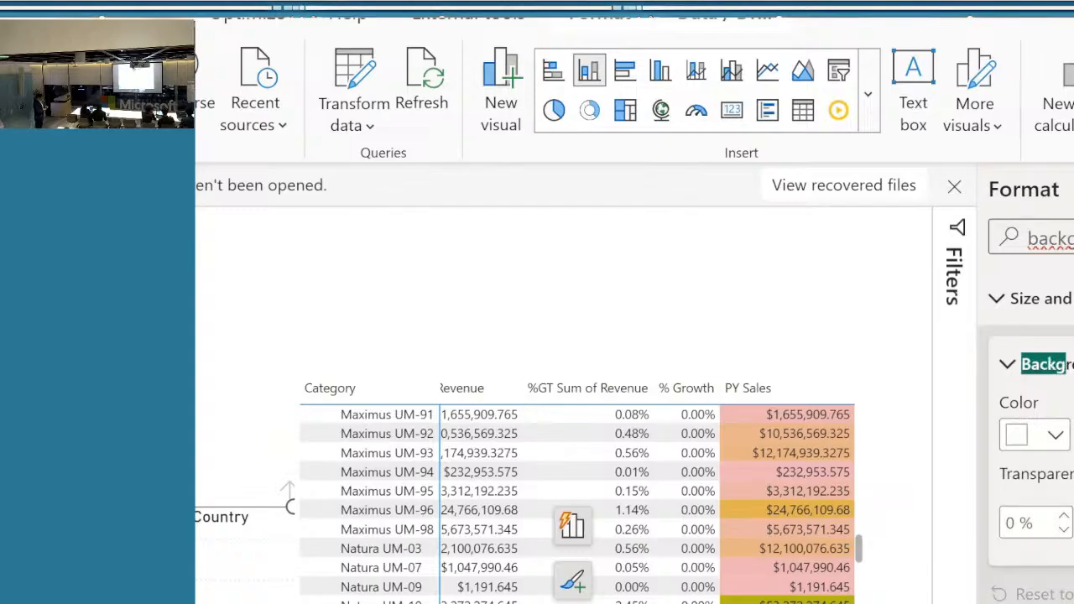
{"action": "key", "text": "BackSpace"}
{"action": "key", "text": "BackSpace"}
{"action": "key", "text": "BackSpace"}
{"action": "key", "text": "BackSpace"}
{"action": "key", "text": "BackSpace"}
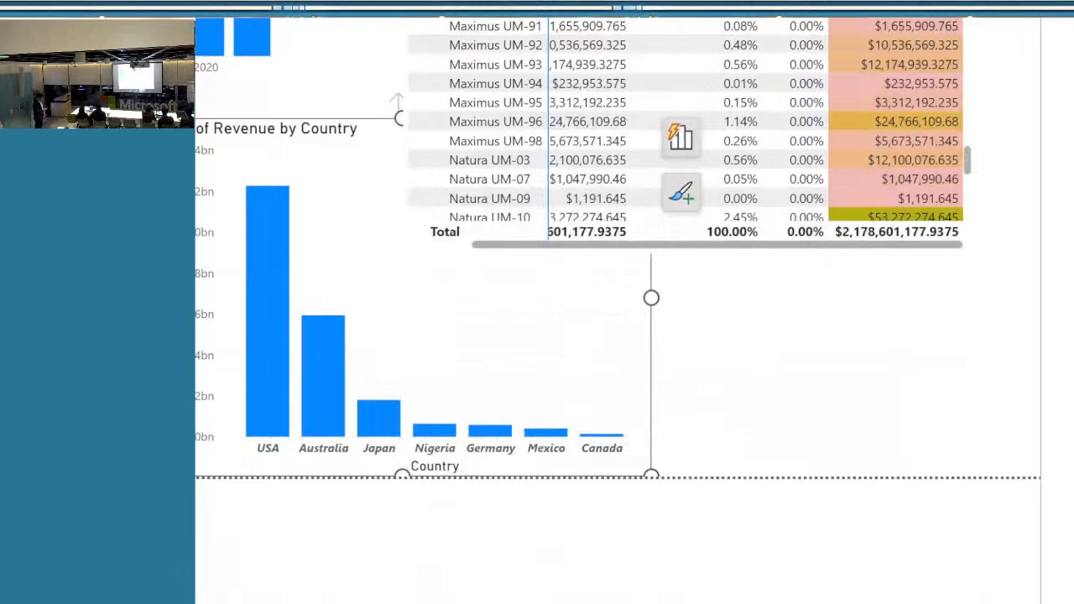
Step: Open the conditional formatting for the chart's column color for all categories and set the format style to Gradient
{"action": "scroll", "coordinate": [684, 151], "scroll_direction": "down", "scroll_amount": 1}
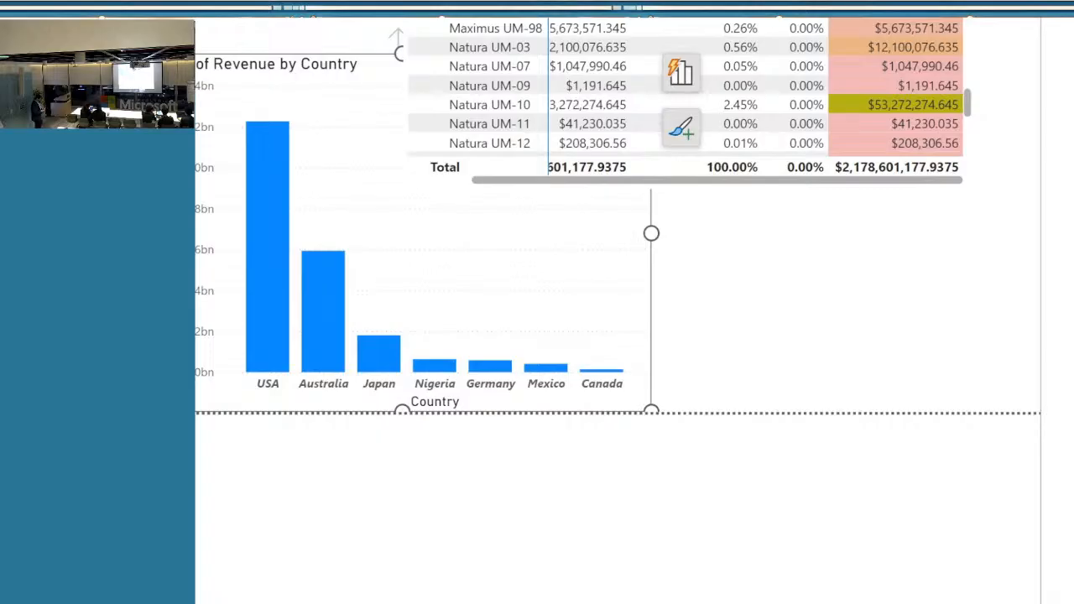
{"action": "scroll", "coordinate": [684, 88], "scroll_direction": "down", "scroll_amount": 1}
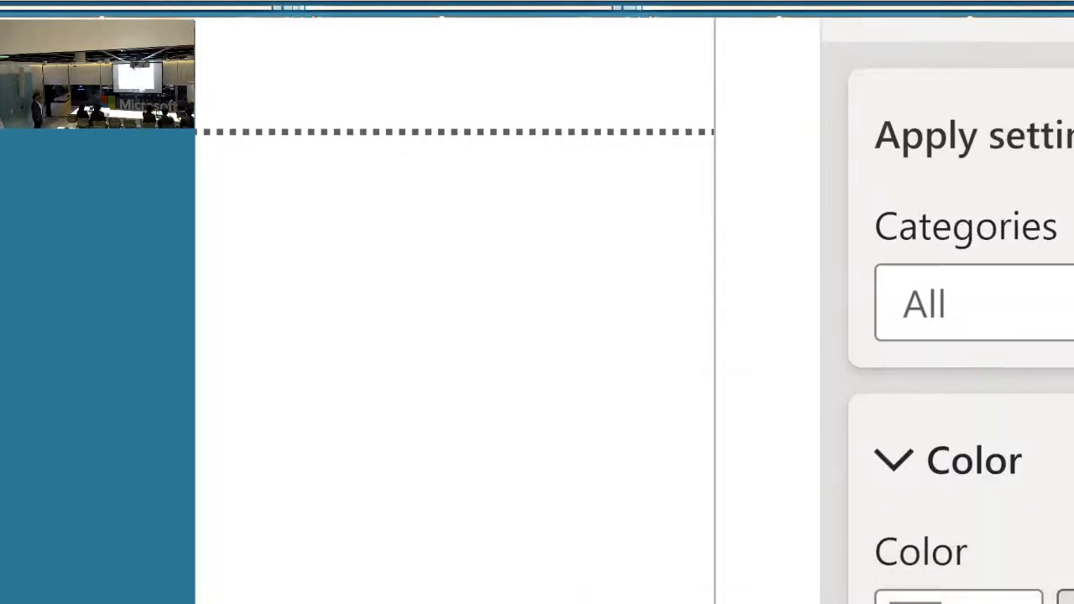
{"action": "left_click", "coordinate": [1068, 599]}
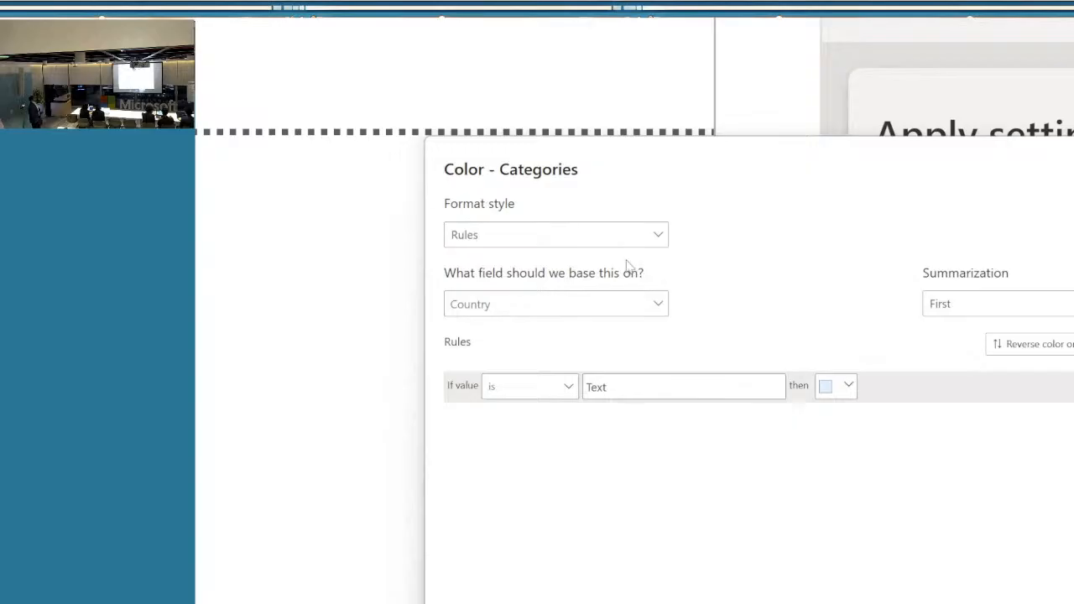
{"action": "left_click", "coordinate": [583, 233]}
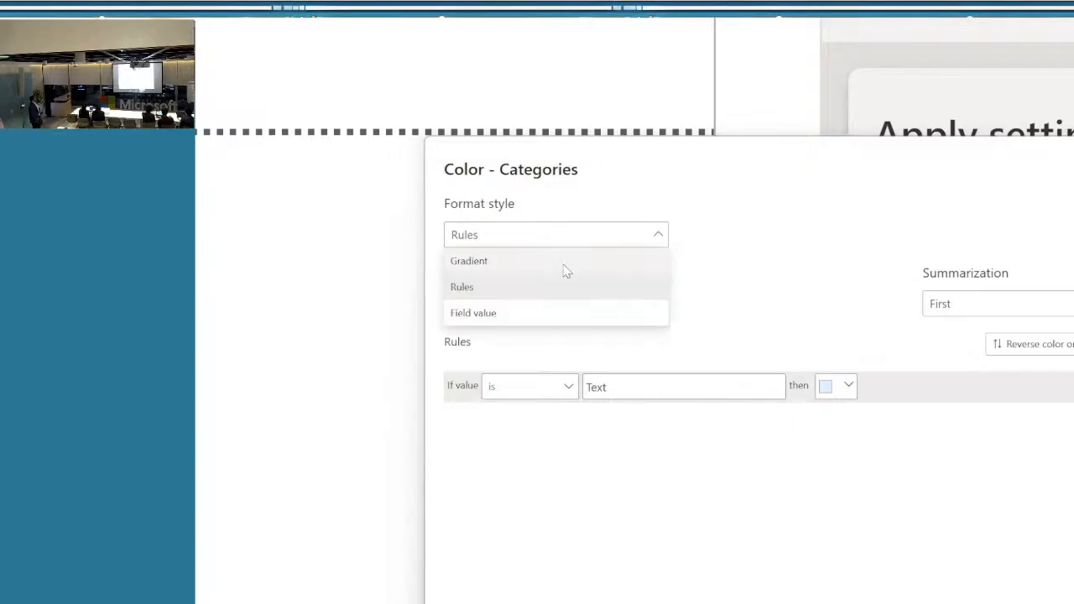
{"action": "left_click", "coordinate": [564, 267]}
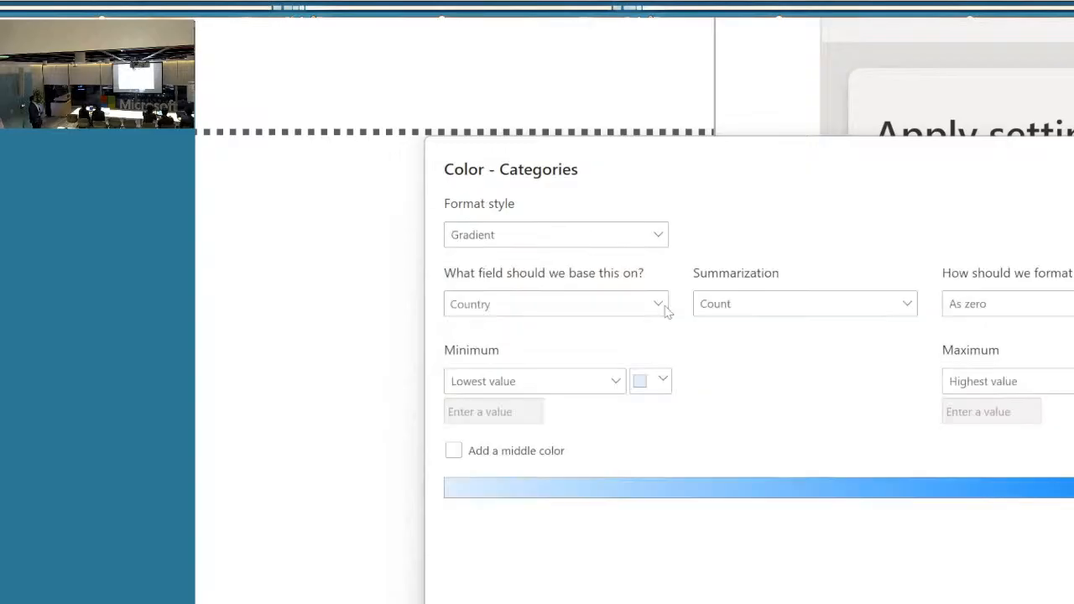
Step: Set the column gradient's lowest-value color to light purple and its highest-value color to dark purple, and apply it
{"action": "left_click", "coordinate": [652, 386]}
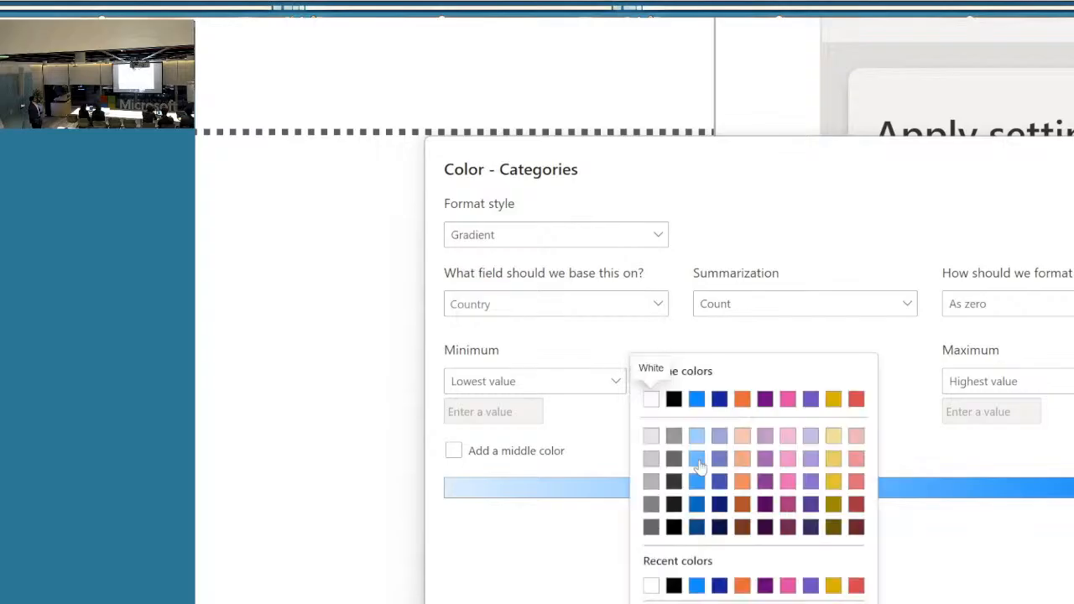
{"action": "left_click", "coordinate": [811, 436]}
{"action": "left_click", "coordinate": [1073, 381]}
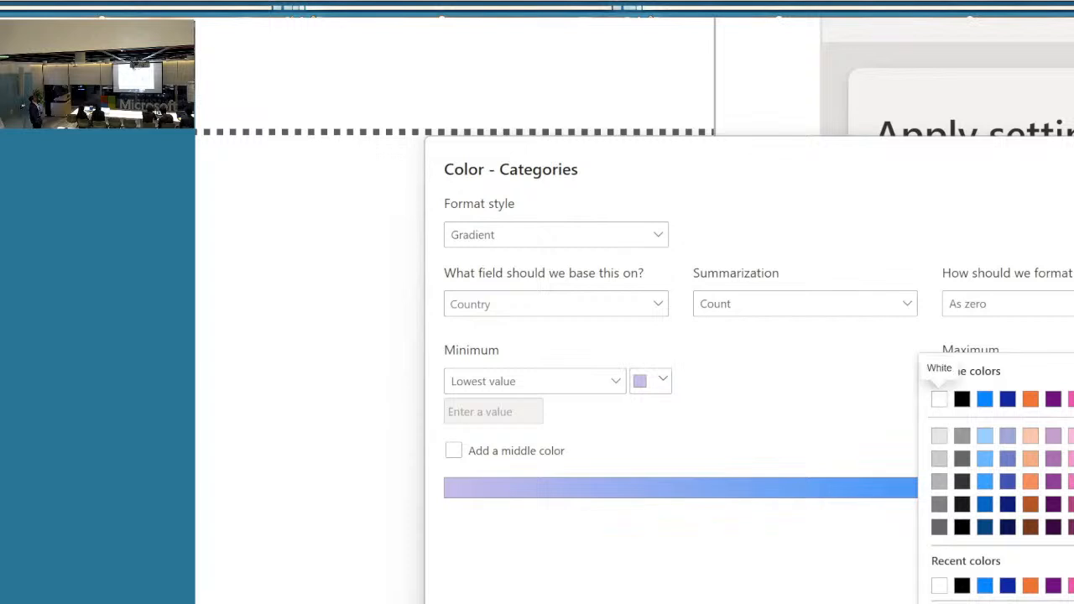
{"action": "left_click", "coordinate": [1073, 526]}
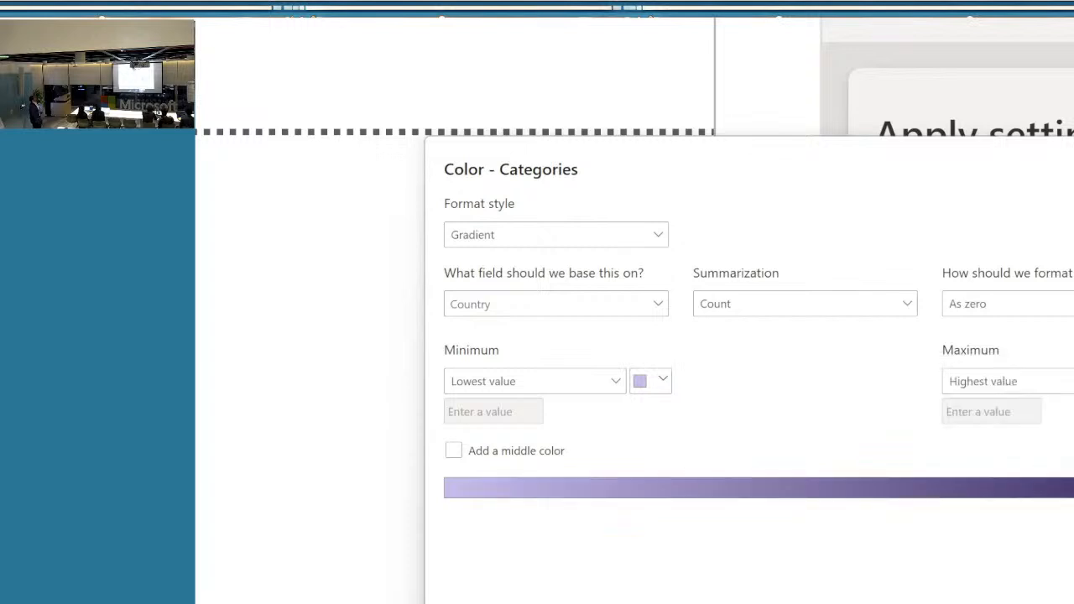
{"action": "left_click", "coordinate": [1073, 603]}
{"action": "scroll", "coordinate": [837, 539], "scroll_direction": "down", "scroll_amount": 3}
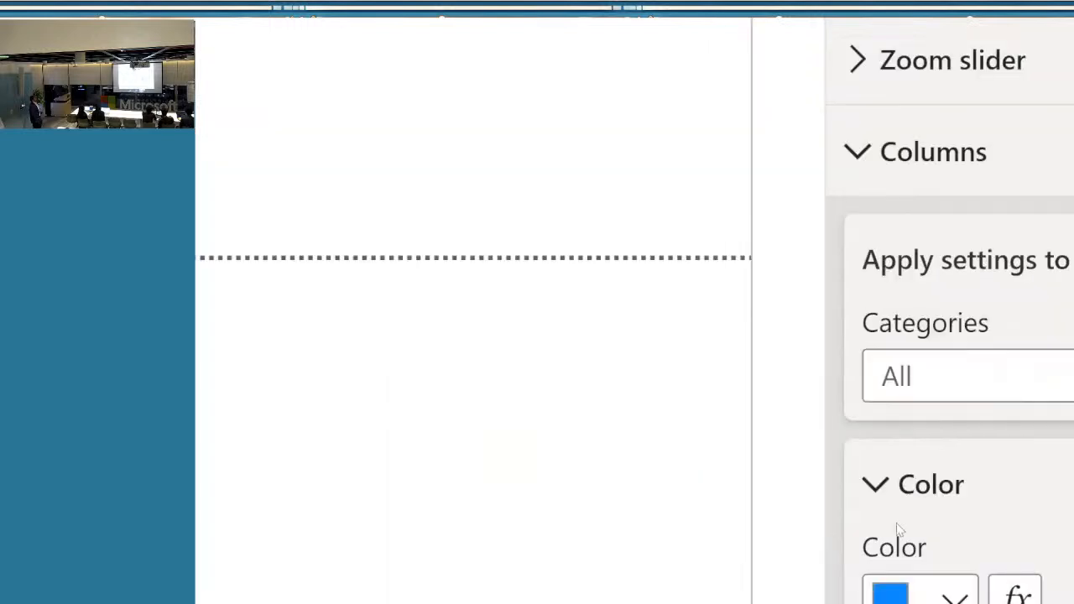